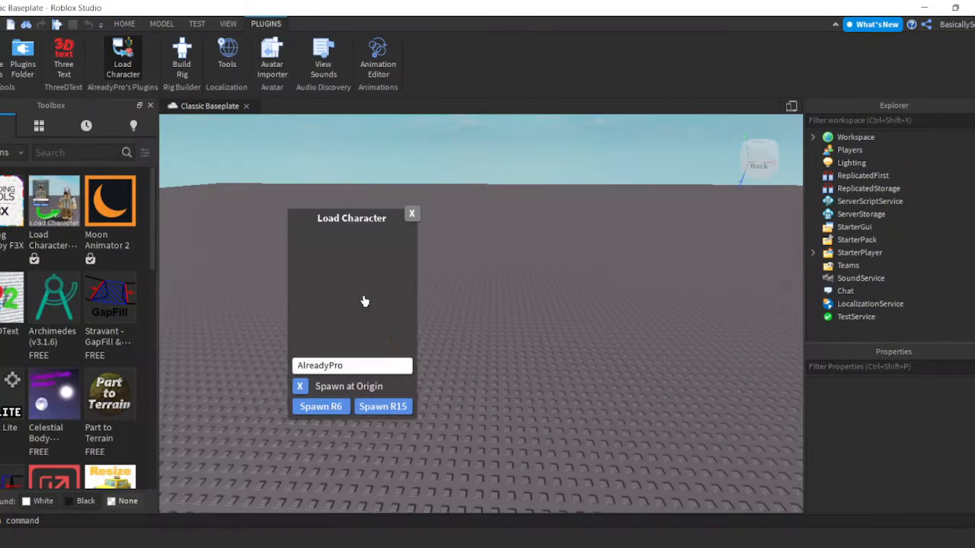
# Enter the Roblox account's username in Load Character, spawn the avatar as R6, and close the dialog.
pyautogui.click(351, 366)
pyautogui.write('basi')
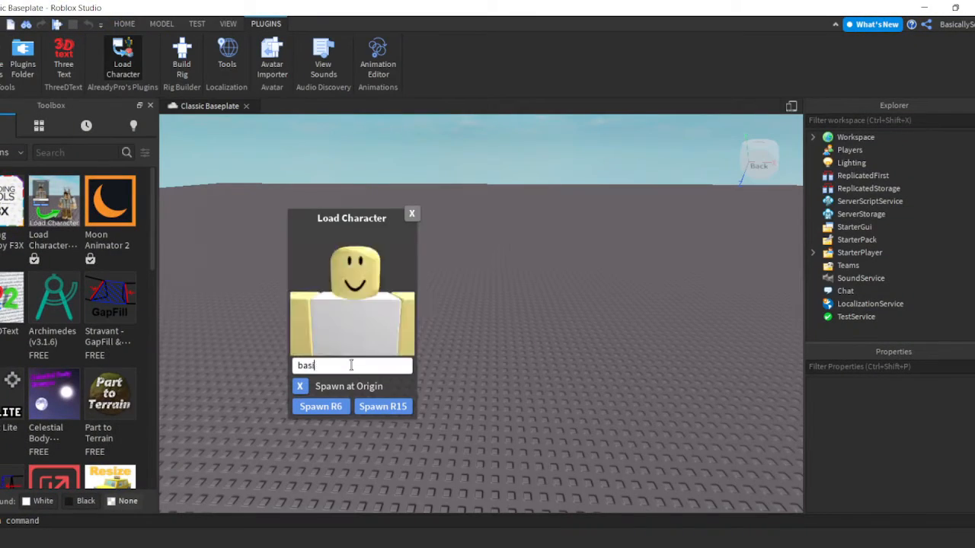
pyautogui.write('callysenna')
pyautogui.click(323, 409)
pyautogui.click(412, 214)
# Select the spawned character model in the workspace and export it as an OBJ into the Accesories folder inside GFX.
pyautogui.scroll(5, 481, 320)
pyautogui.click(826, 176)
pyautogui.scroll(-3, 862, 261)
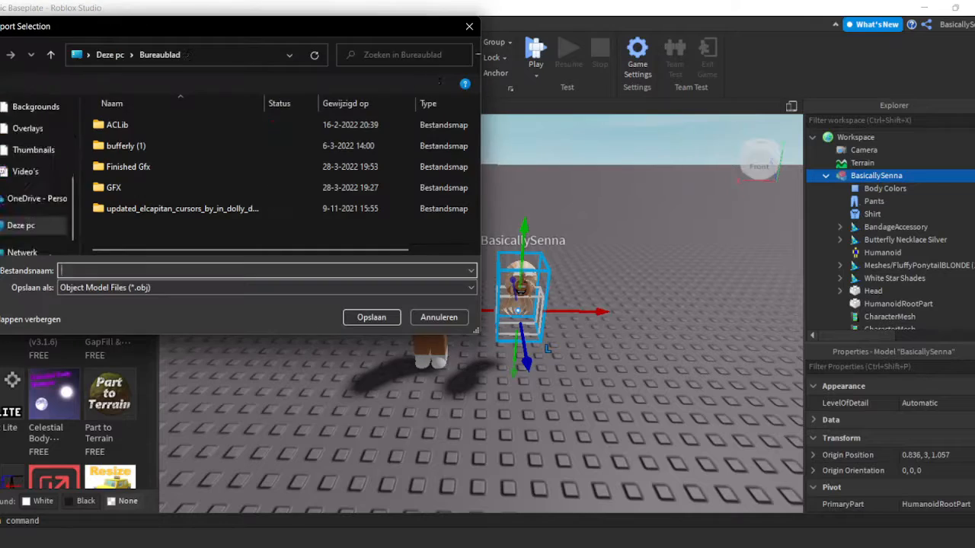
pyautogui.doubleClick(114, 187)
pyautogui.doubleClick(122, 125)
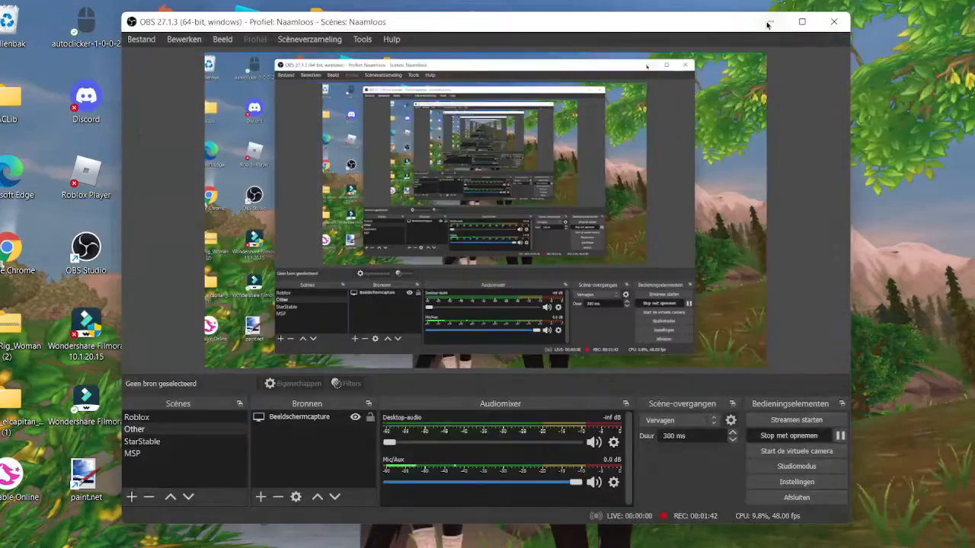
# In Blender, load Handle1_diff.png from the GFX Accesories folder as the image texture of the rig's body.
pyautogui.click(768, 23)
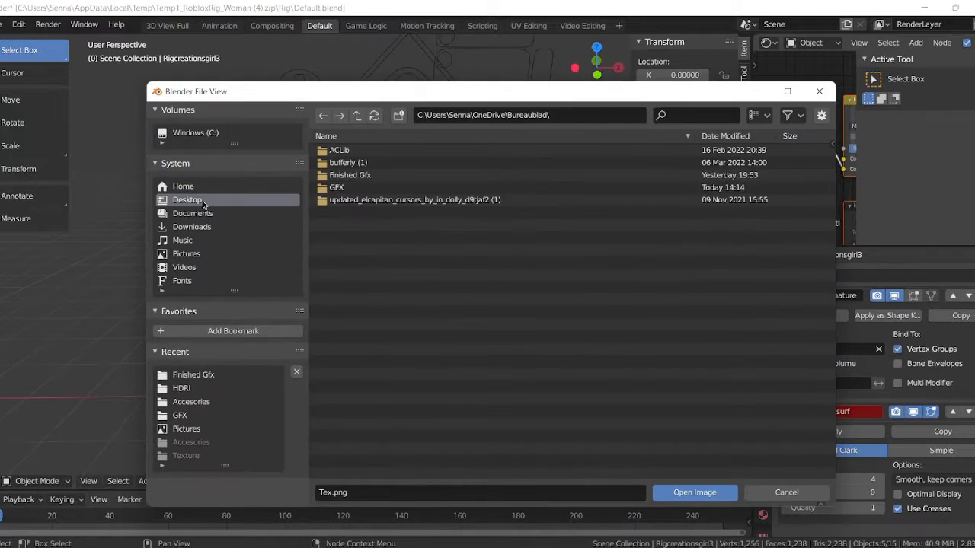
pyautogui.click(179, 415)
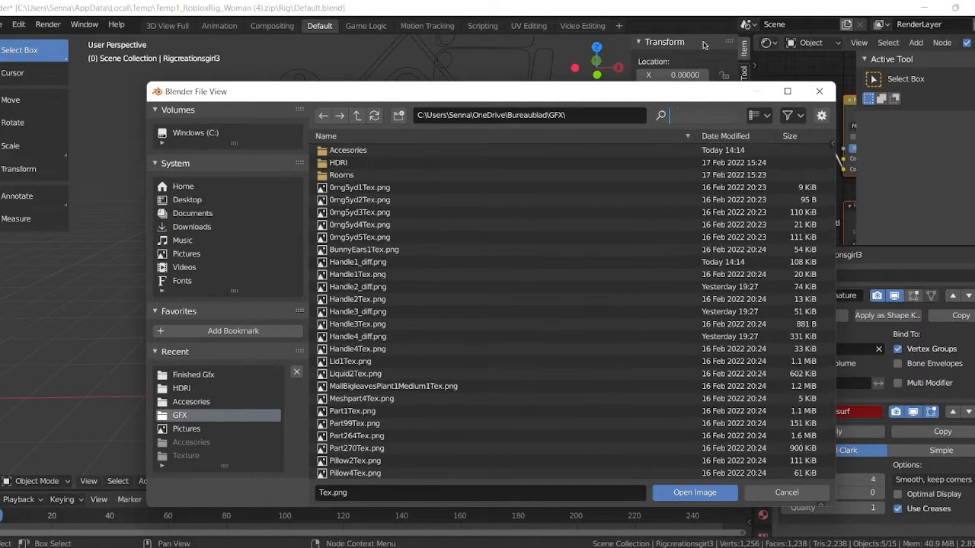
pyautogui.doubleClick(400, 151)
pyautogui.doubleClick(390, 163)
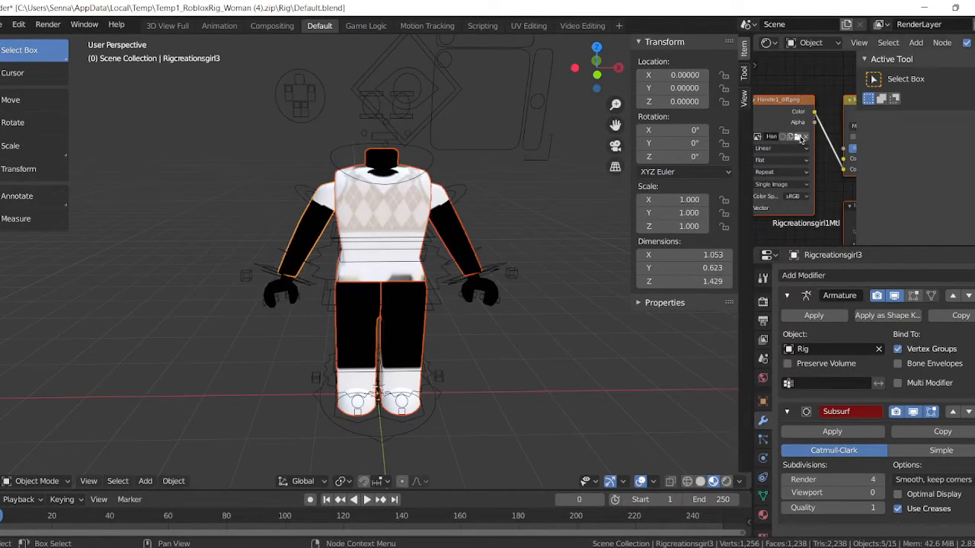
pyautogui.click(708, 481)
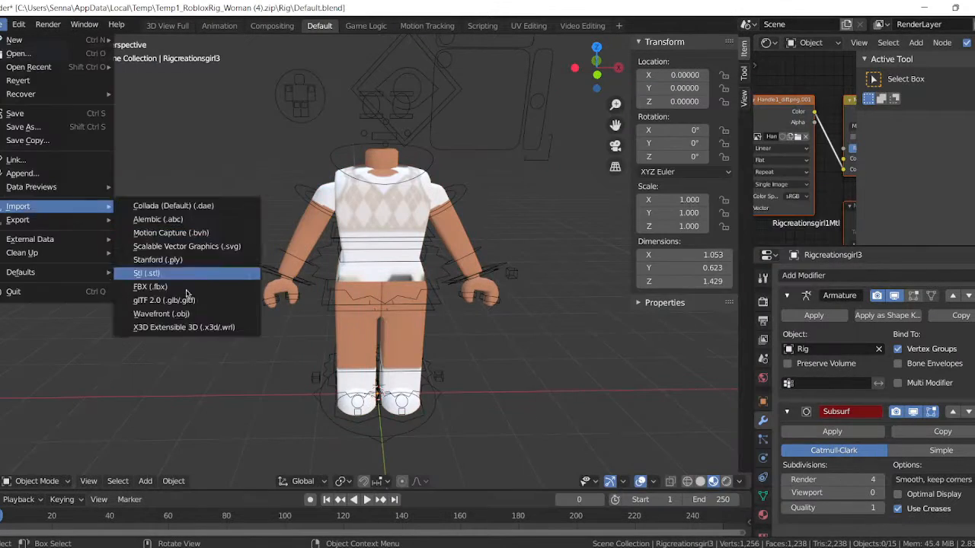
# Import the character's OBJ file and move its head, hair and accessories onto the rig.
pyautogui.click(192, 449)
pyautogui.doubleClick(408, 165)
pyautogui.click(11, 100)
pyautogui.moveTo(279, 210); pyautogui.dragTo(222, 211)
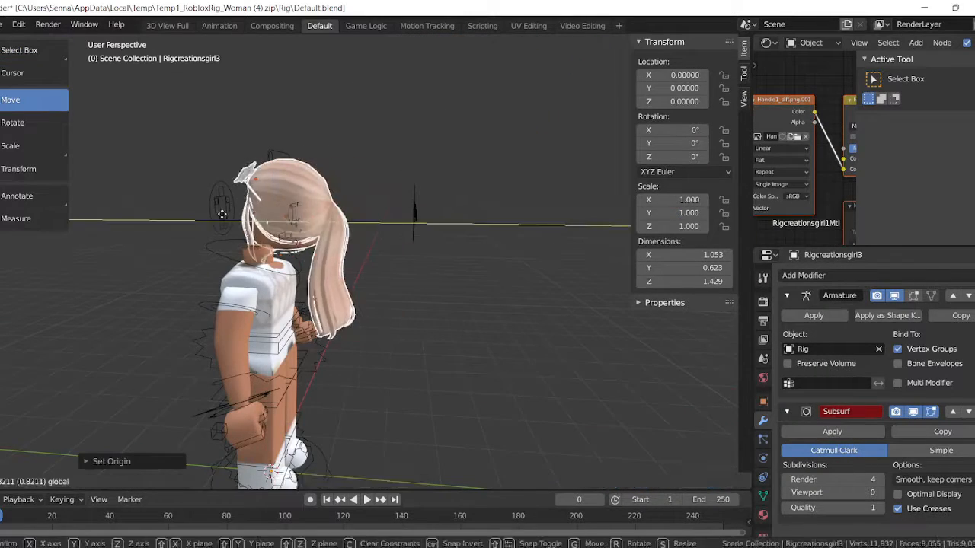
pyautogui.moveTo(500, 196); pyautogui.dragTo(438, 196)
# Rotate the imported head and accessories to face forward and align them with the rig's neck.
pyautogui.click(35, 122)
pyautogui.moveTo(419, 198); pyautogui.dragTo(321, 186)
pyautogui.click(10, 99)
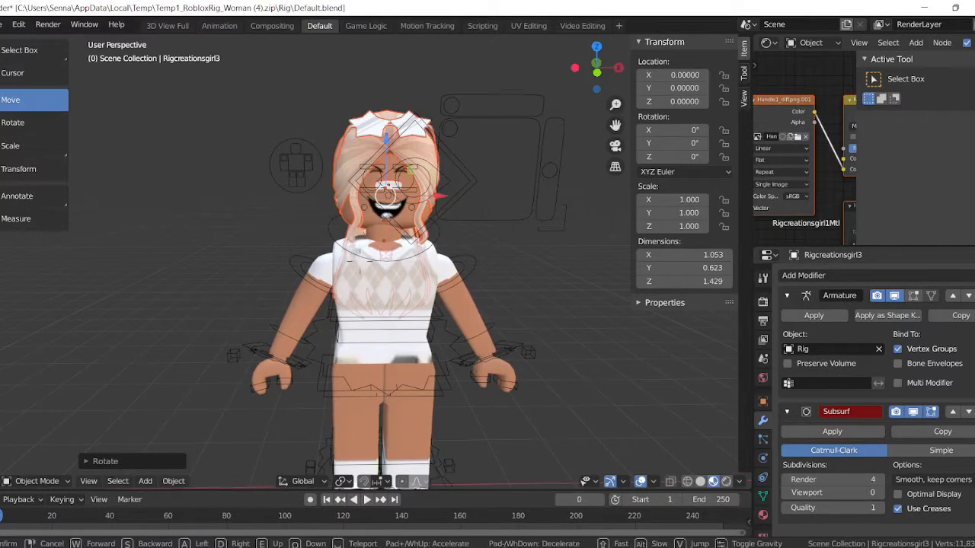
pyautogui.moveTo(417, 219); pyautogui.dragTo(403, 218)
pyautogui.hotkey('shift', '`')
pyautogui.click(360, 261)
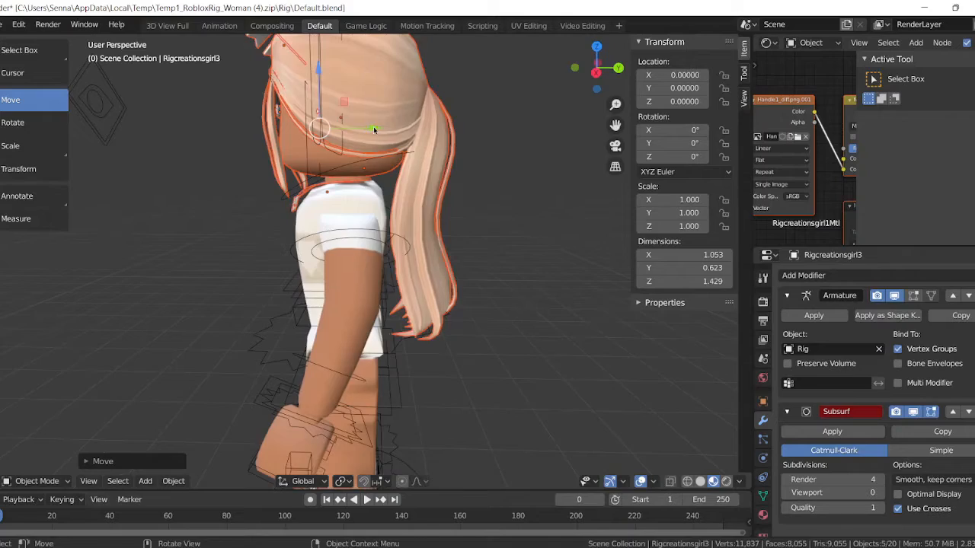
pyautogui.moveTo(373, 128); pyautogui.dragTo(367, 128)
pyautogui.moveTo(343, 206); pyautogui.dragTo(343, 200)
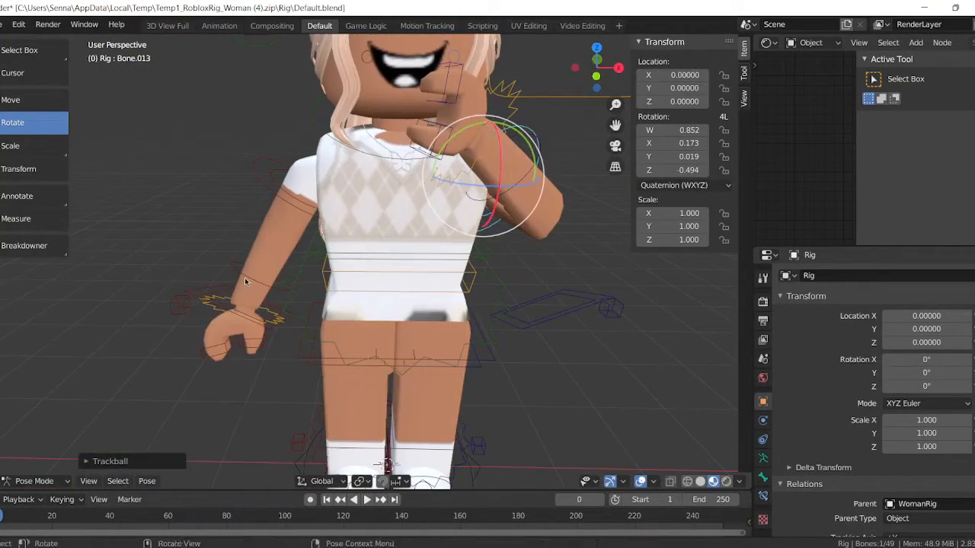
# Rotate the bones of the character's right arm so that the hand rests on the hip.
pyautogui.click(307, 267)
pyautogui.moveTo(307, 266); pyautogui.dragTo(286, 305)
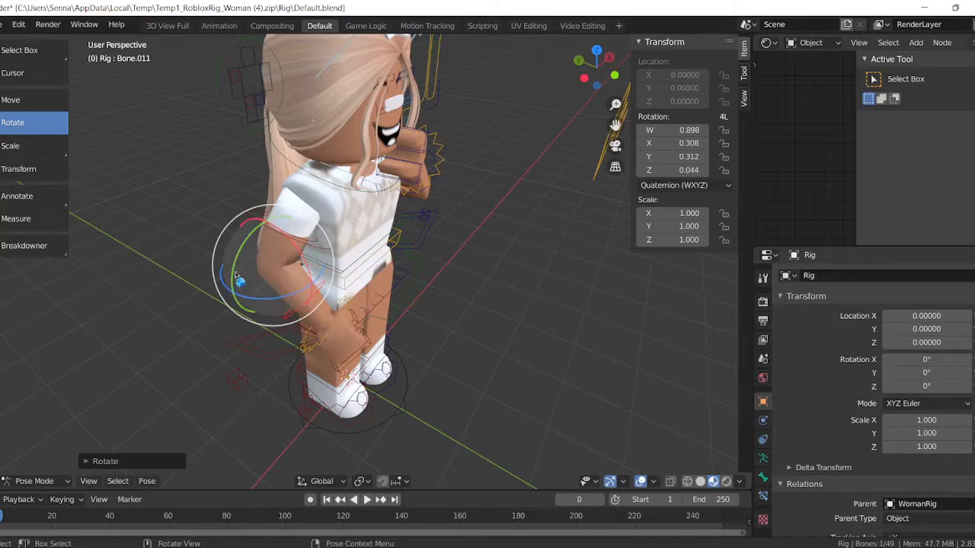
pyautogui.click(287, 240)
pyautogui.moveTo(281, 236); pyautogui.dragTo(252, 235)
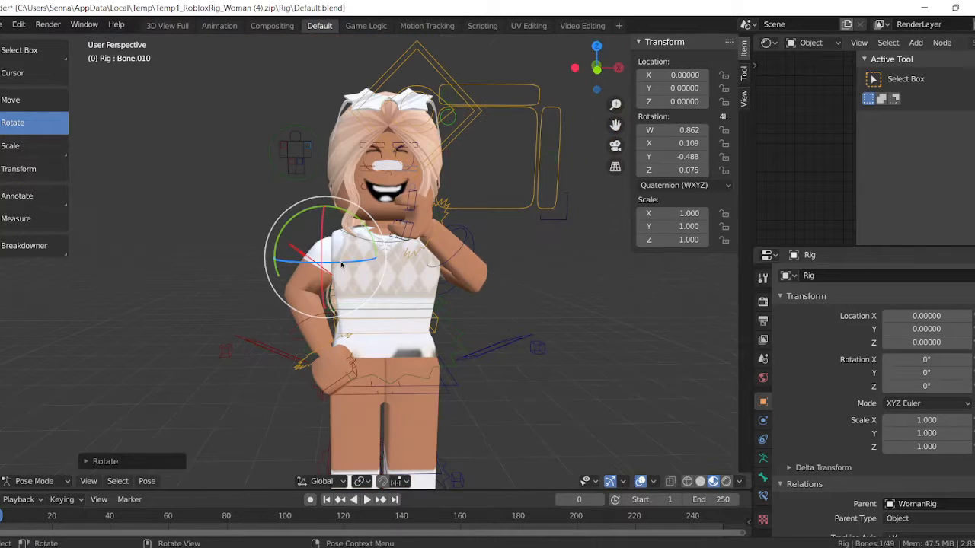
pyautogui.moveTo(334, 216); pyautogui.dragTo(335, 214)
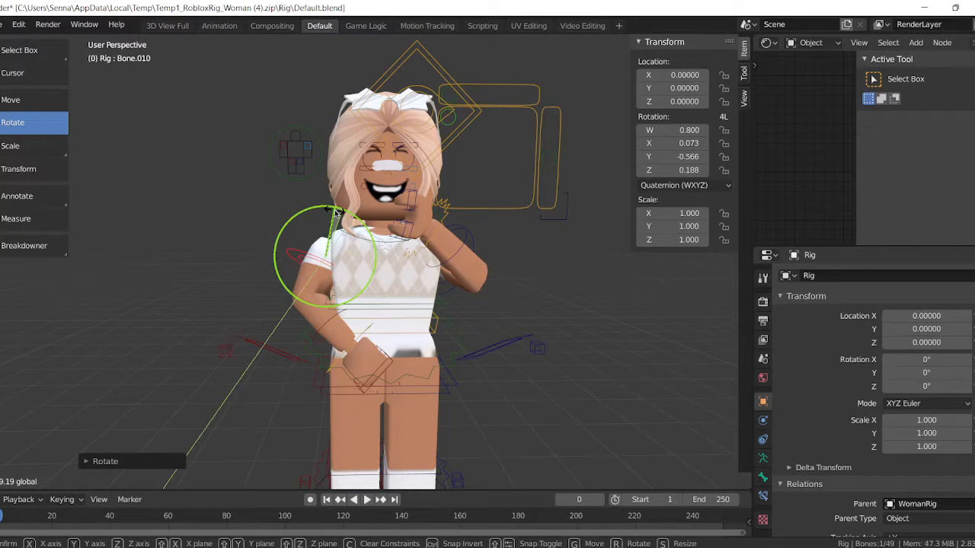
pyautogui.moveTo(328, 252); pyautogui.dragTo(328, 248)
pyautogui.moveTo(268, 217); pyautogui.dragTo(276, 229)
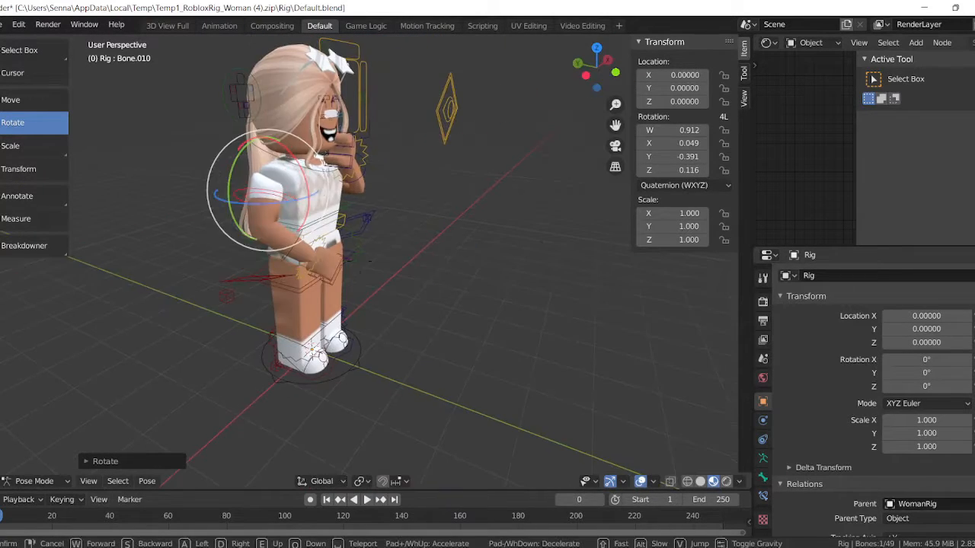
# Raise the character's left leg slightly and tilt the head together with its accessories.
pyautogui.click(348, 324)
pyautogui.click(382, 323)
pyautogui.moveTo(395, 314); pyautogui.dragTo(396, 292)
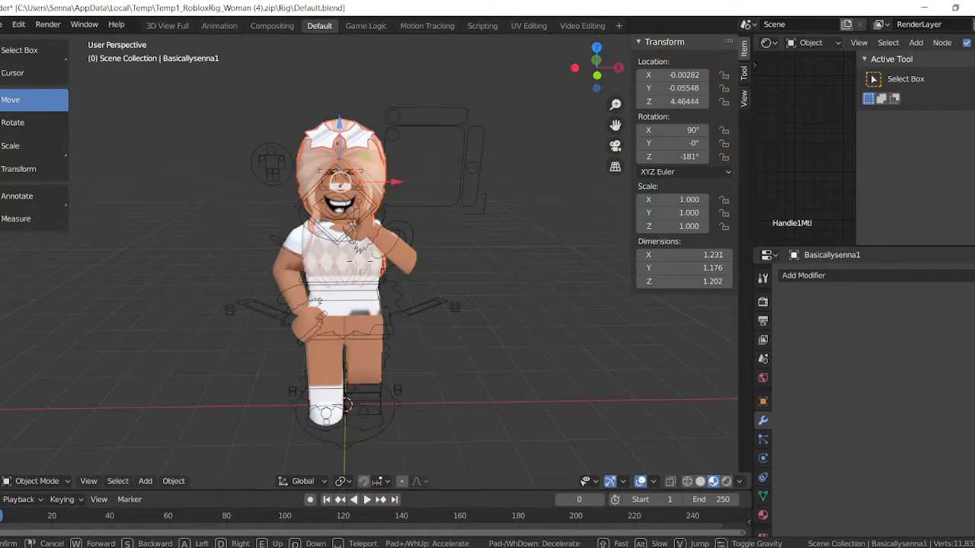
pyautogui.click(12, 122)
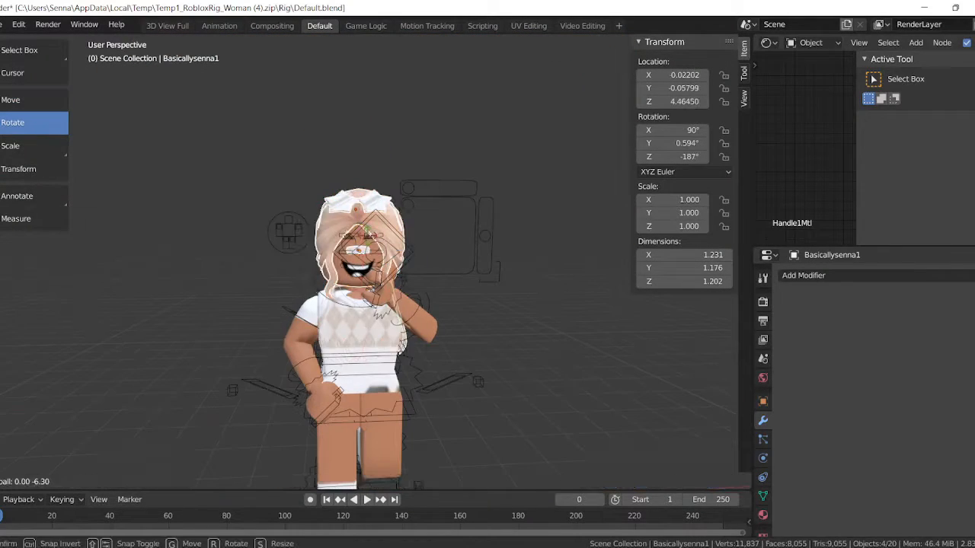
# Add a camera and align it to the current view of the character.
pyautogui.hotkey('shift', 'a')
pyautogui.click(557, 480)
pyautogui.press('ctrl+alt+KP_0')
# Set the output resolution to 1000 × 1000 px and bring the camera closer to frame the full character.
pyautogui.click(762, 302)
pyautogui.click(763, 320)
pyautogui.doubleClick(941, 292)
pyautogui.write('1000')
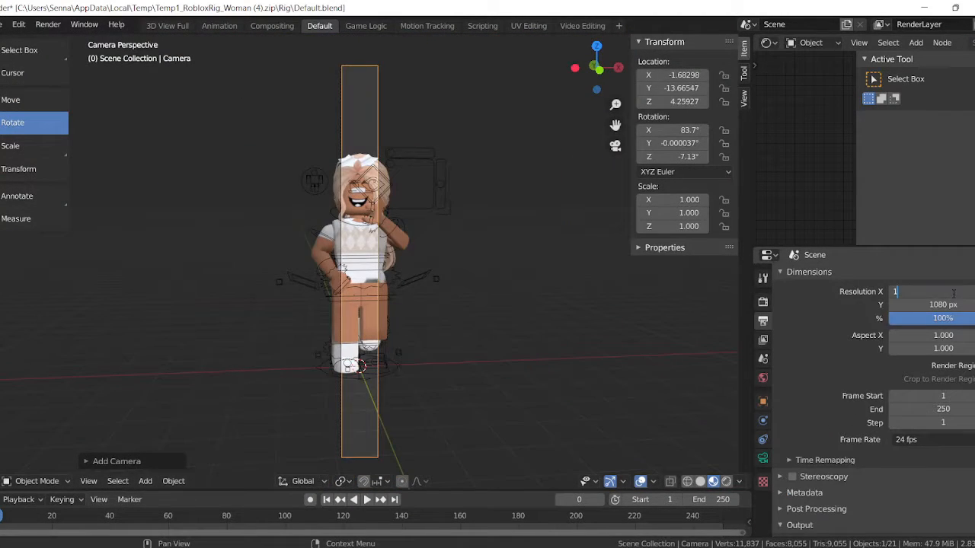
pyautogui.doubleClick(940, 305)
pyautogui.write('1000')
pyautogui.press('Return')
pyautogui.scroll(4, 361, 266)
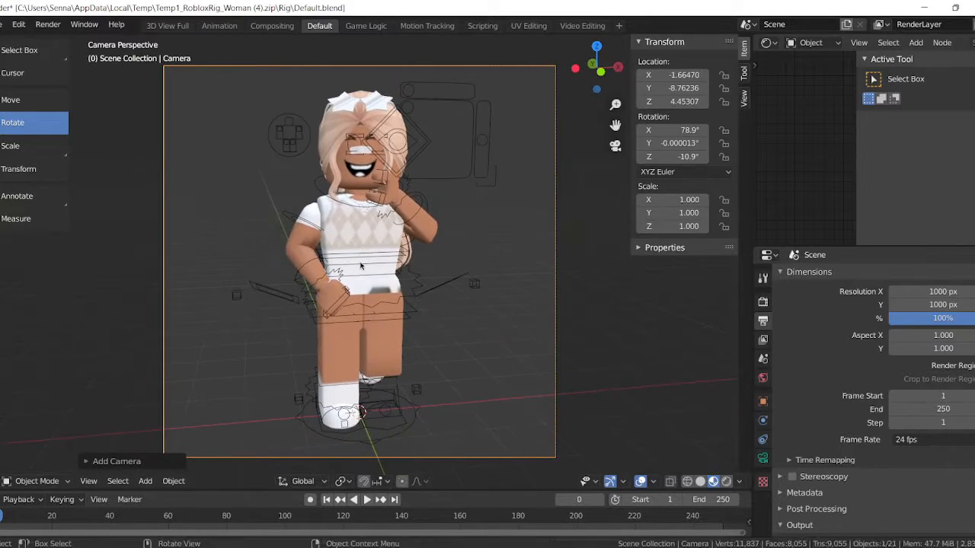
# Switch the viewport to rendered shading and enable denoising for the render layer.
pyautogui.click(726, 481)
pyautogui.scroll(-4, 808, 396)
pyautogui.click(762, 339)
pyautogui.scroll(-10, 807, 457)
pyautogui.click(799, 529)
pyautogui.scroll(-4, 817, 495)
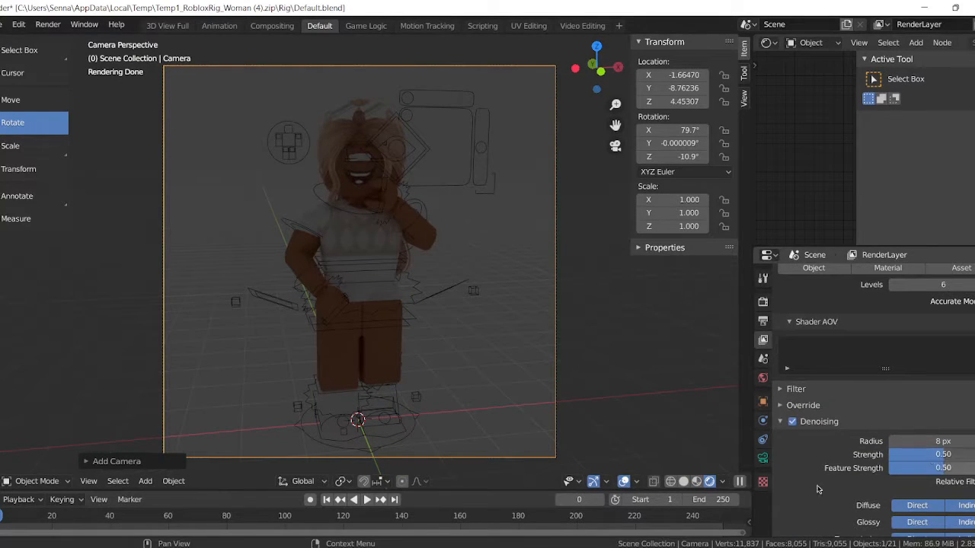
# Use an environment texture as the world color and load the 4K gray park image from the HDRI folder.
pyautogui.click(762, 378)
pyautogui.click(932, 351)
pyautogui.click(838, 305)
pyautogui.click(962, 373)
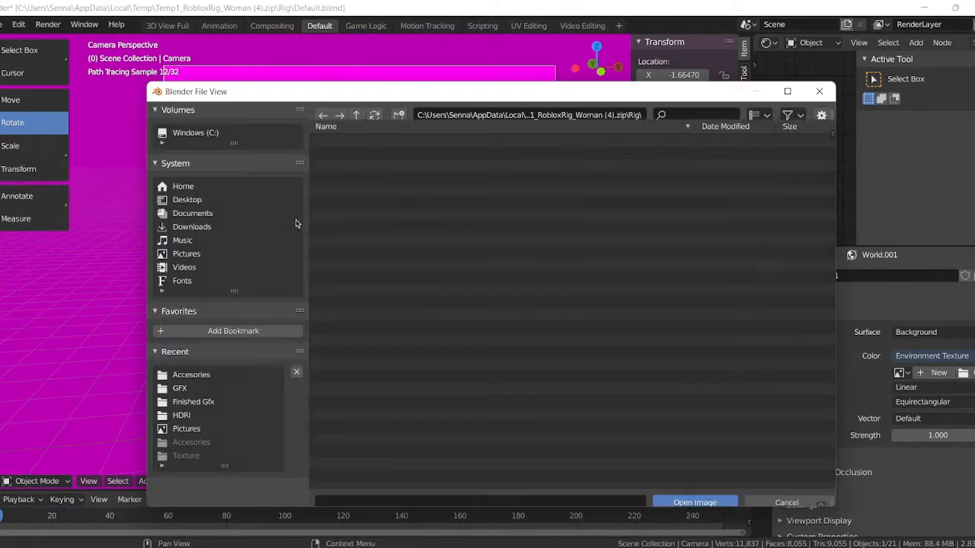
pyautogui.click(187, 200)
pyautogui.click(182, 415)
pyautogui.doubleClick(345, 297)
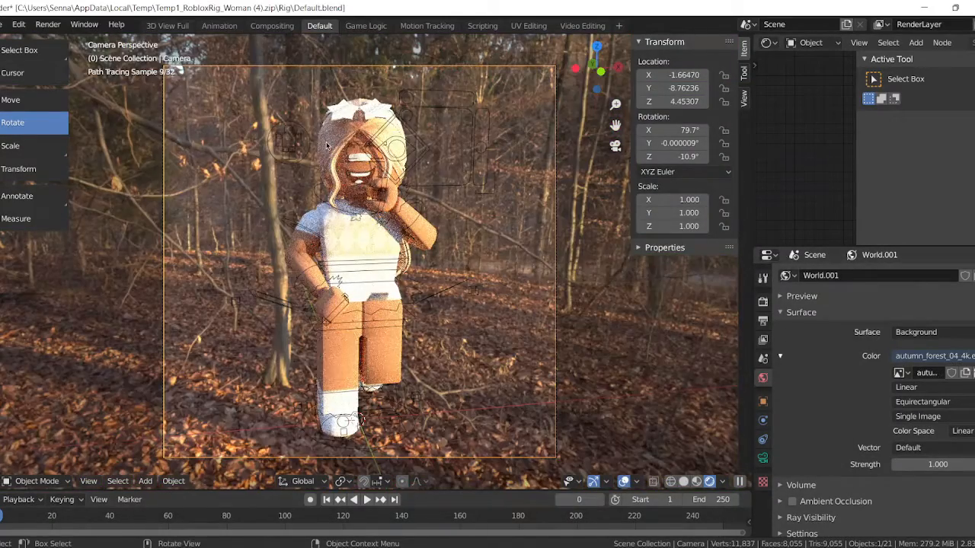
# Select all objects, rotate them slightly around the vertical axis against the environment background, and clear the selection.
pyautogui.press('a')
pyautogui.moveTo(333, 218)
pyautogui.mouseDown()
pyautogui.moveTo(367, 219)
pyautogui.moveTo(341, 218)
pyautogui.mouseUp()
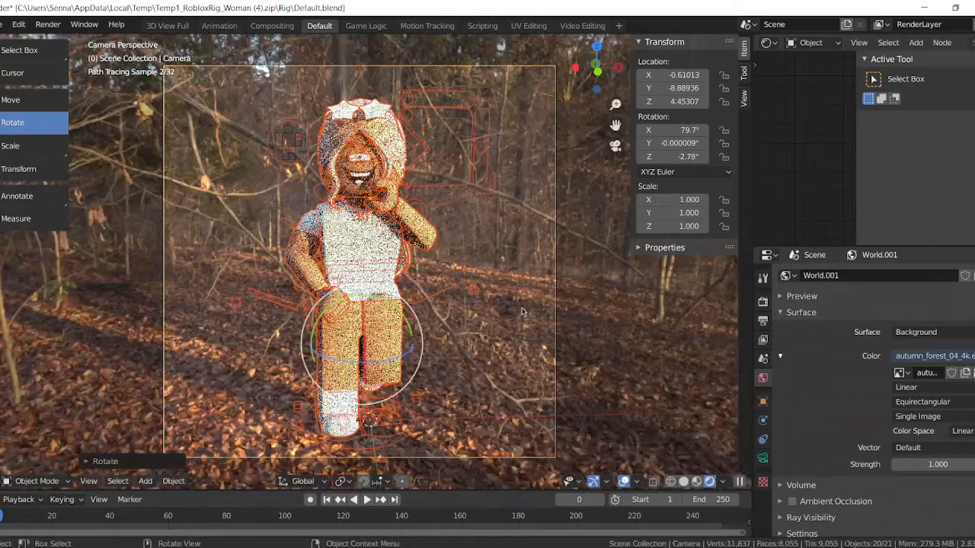
pyautogui.hotkey('alt', 'a')
# Examine the character's face, posed hand and hair accessories up close in material preview shading.
pyautogui.click(712, 482)
pyautogui.hotkey('shift', '`')
pyautogui.click(361, 261)
pyautogui.click(462, 233)
pyautogui.hotkey('shift', '`')
pyautogui.click(461, 233)
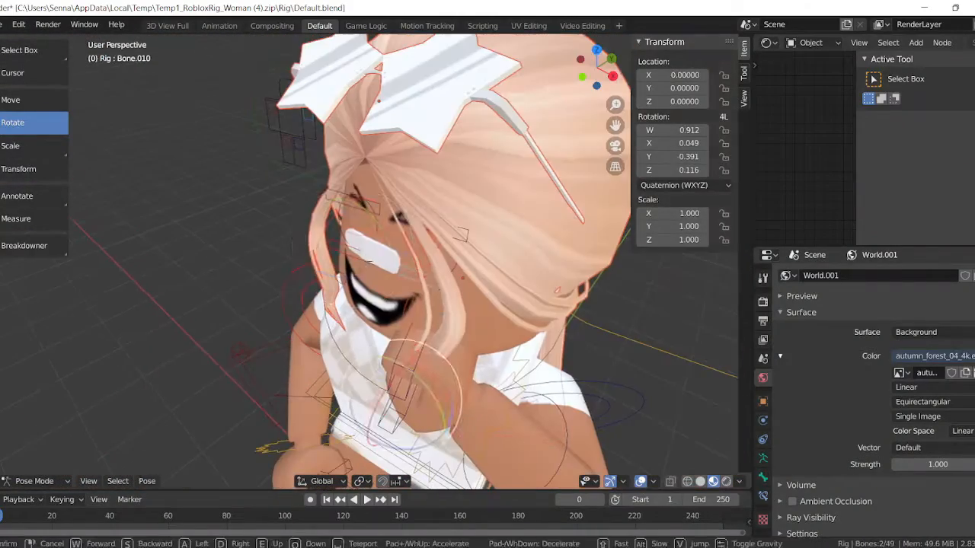
pyautogui.click(424, 244)
pyautogui.click(424, 244)
pyautogui.hotkey('shift', '`')
pyautogui.click(424, 229)
pyautogui.click(424, 199)
pyautogui.scroll(-5, 799, 183)
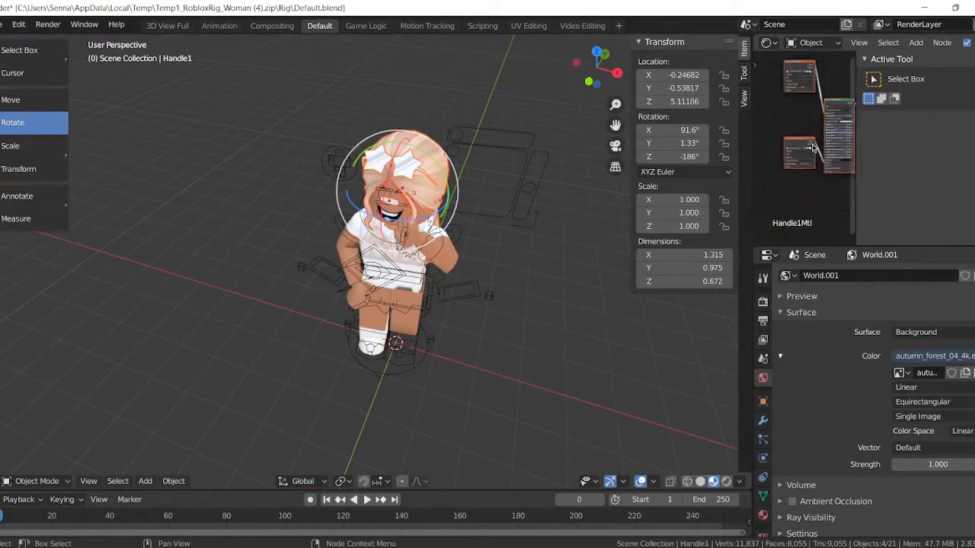
# Adjust the texture nodes of the head accessory's material and return the viewport to rendered shading.
pyautogui.rightClick(787, 196)
pyautogui.click(787, 195)
pyautogui.click(727, 482)
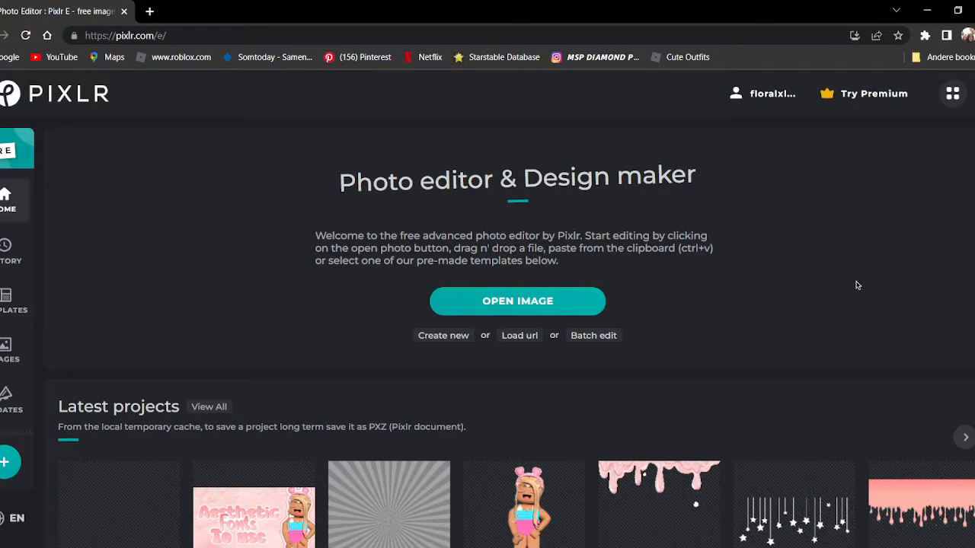
# In Pixlr E, create a new canvas from the Thumb 720p preset, 1280 × 720 px.
pyautogui.click(443, 336)
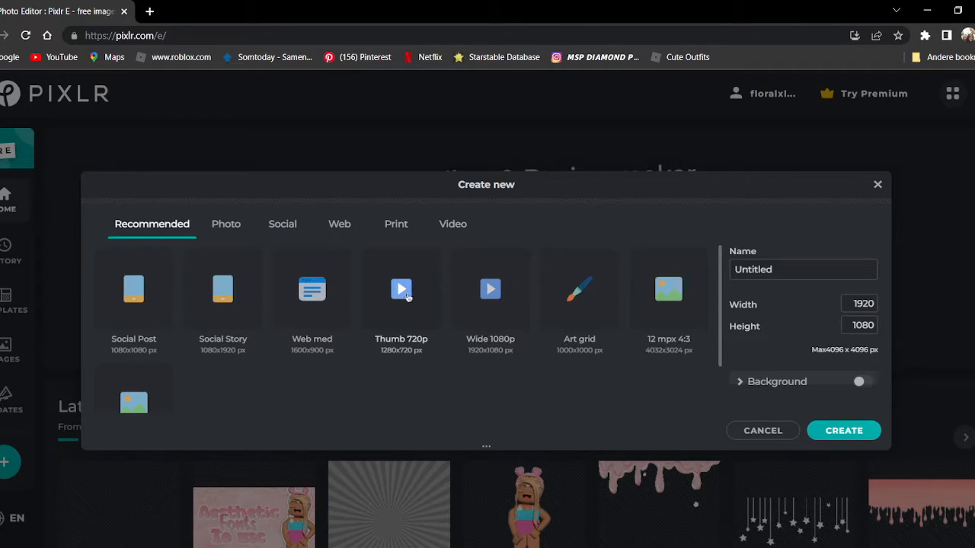
pyautogui.click(832, 431)
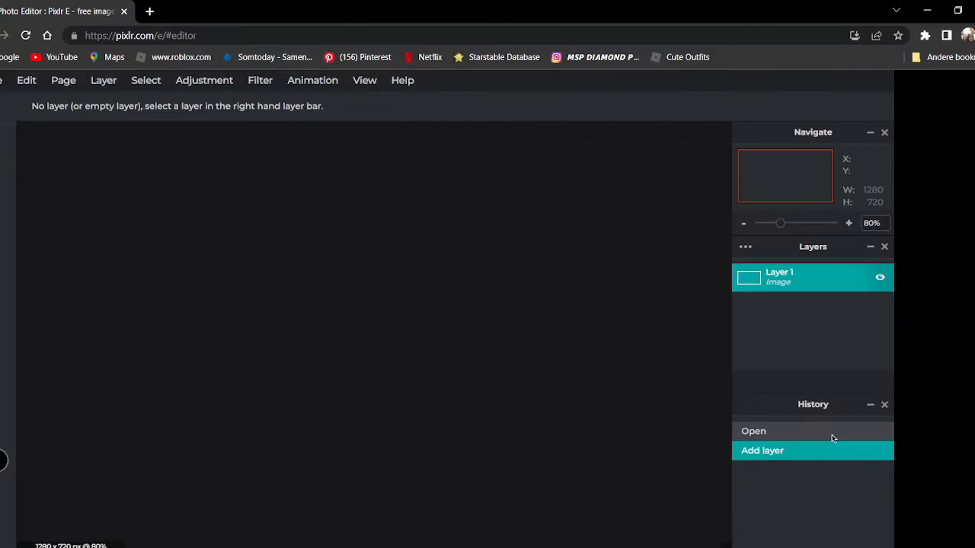
pyautogui.scroll(-1, 427, 312)
pyautogui.scroll(2, 274, 274)
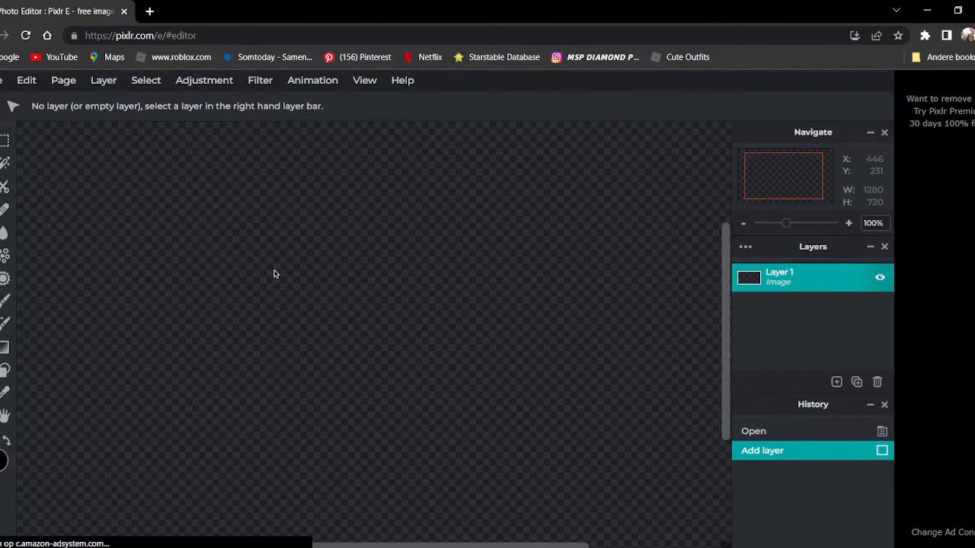
pyautogui.scroll(-2, 275, 272)
pyautogui.scroll(1, 200, 159)
pyautogui.scroll(-2, 287, 252)
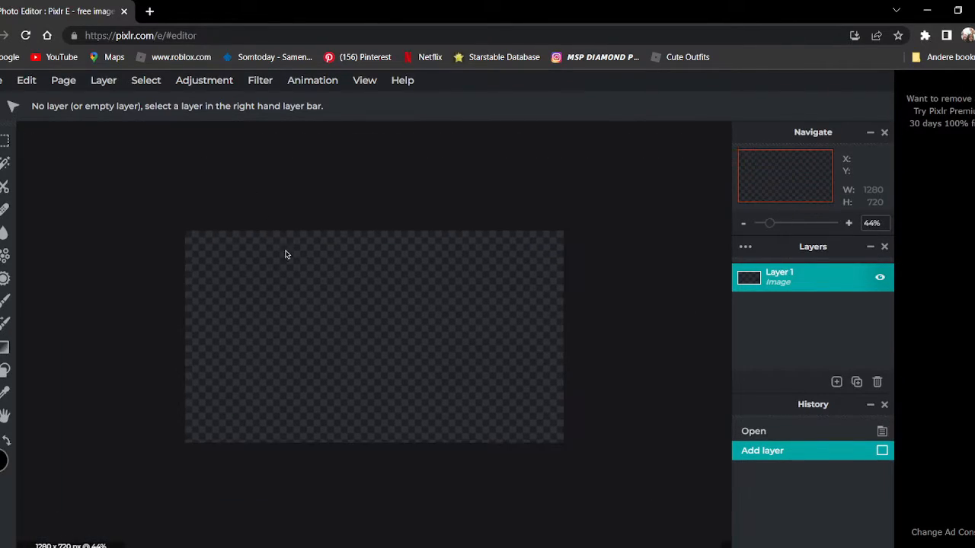
pyautogui.scroll(2, 435, 279)
pyautogui.scroll(-2, 474, 270)
pyautogui.scroll(2, 475, 271)
pyautogui.scroll(-1, 475, 270)
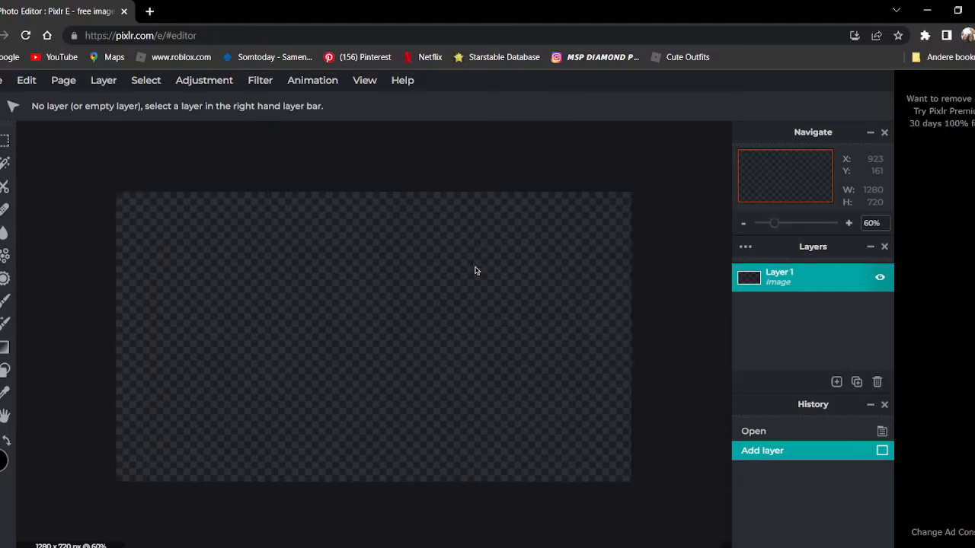
pyautogui.scroll(3, 517, 259)
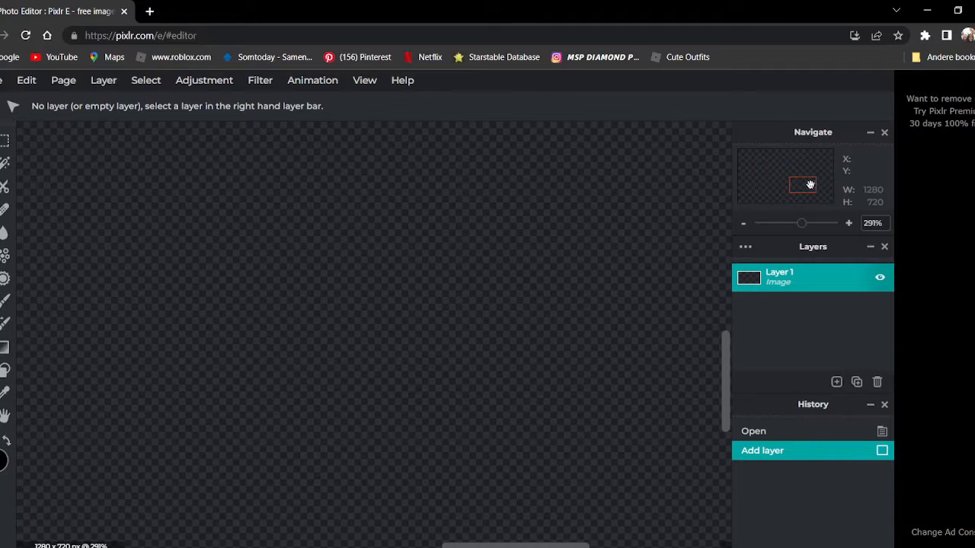
pyautogui.moveTo(810, 185); pyautogui.dragTo(763, 163)
pyautogui.scroll(-5, 600, 223)
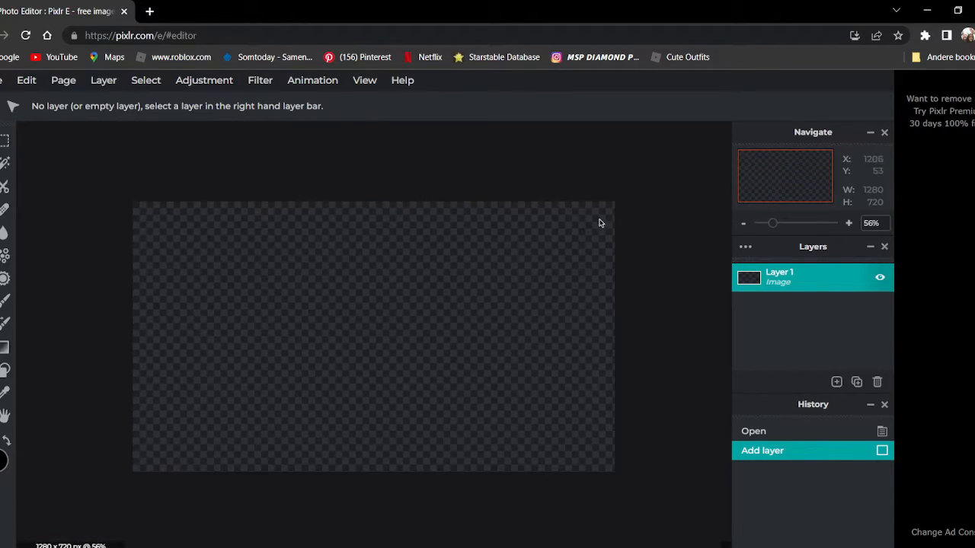
pyautogui.moveTo(770, 229); pyautogui.dragTo(795, 229)
pyautogui.moveTo(852, 242); pyautogui.dragTo(774, 229)
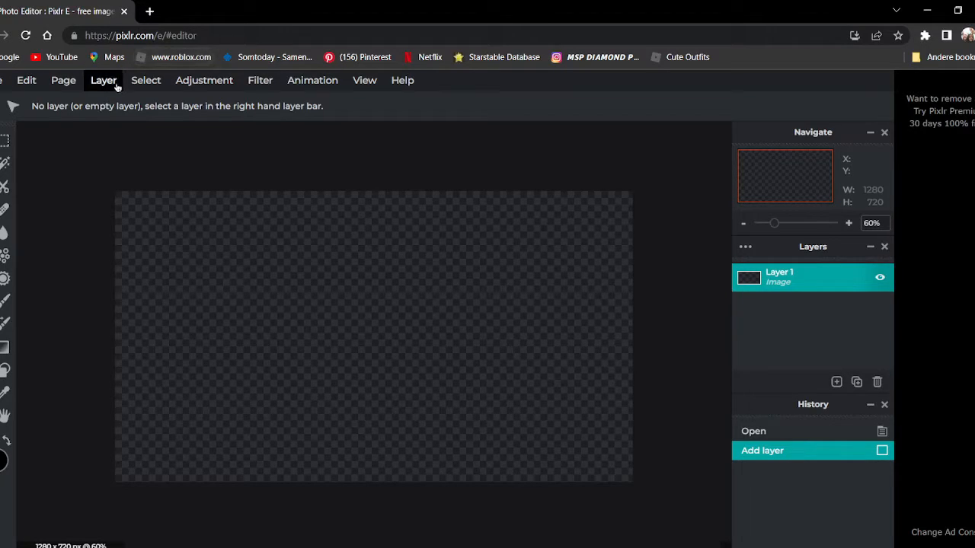
# Add Background.JPG to the canvas as a new image layer.
pyautogui.click(103, 82)
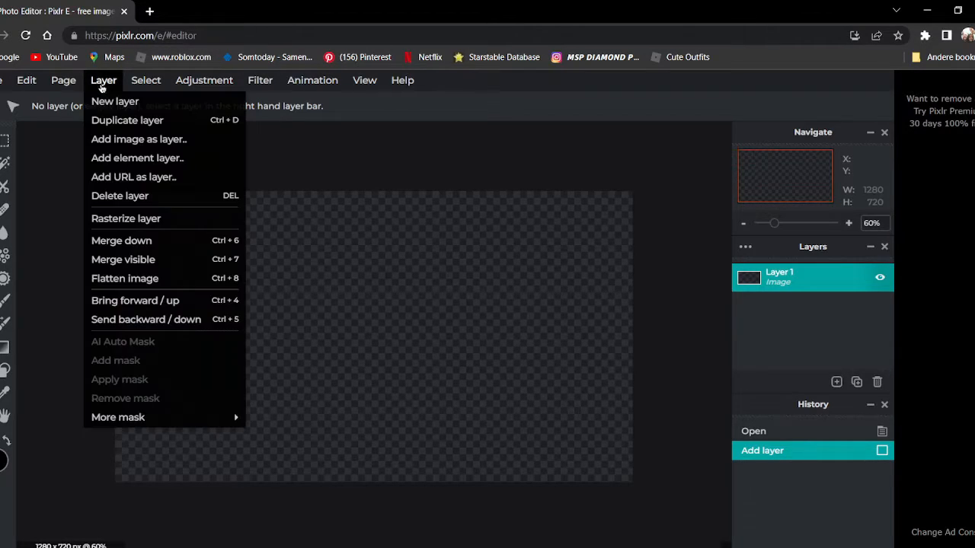
pyautogui.click(102, 139)
pyautogui.doubleClick(339, 294)
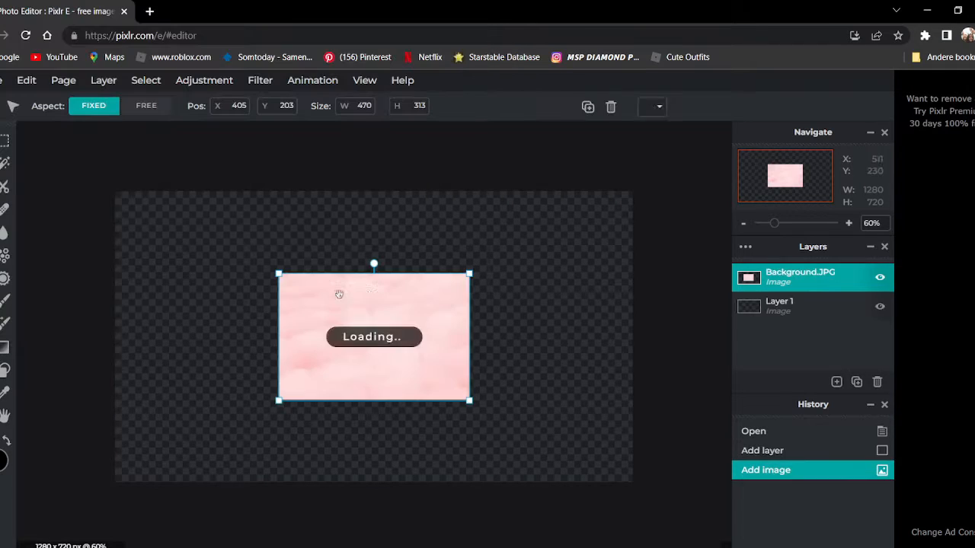
# Move and enlarge the pink background image to cover the whole canvas, and delete the empty Layer 1.
pyautogui.moveTo(355, 293); pyautogui.dragTo(172, 232)
pyautogui.moveTo(305, 319); pyautogui.dragTo(576, 444)
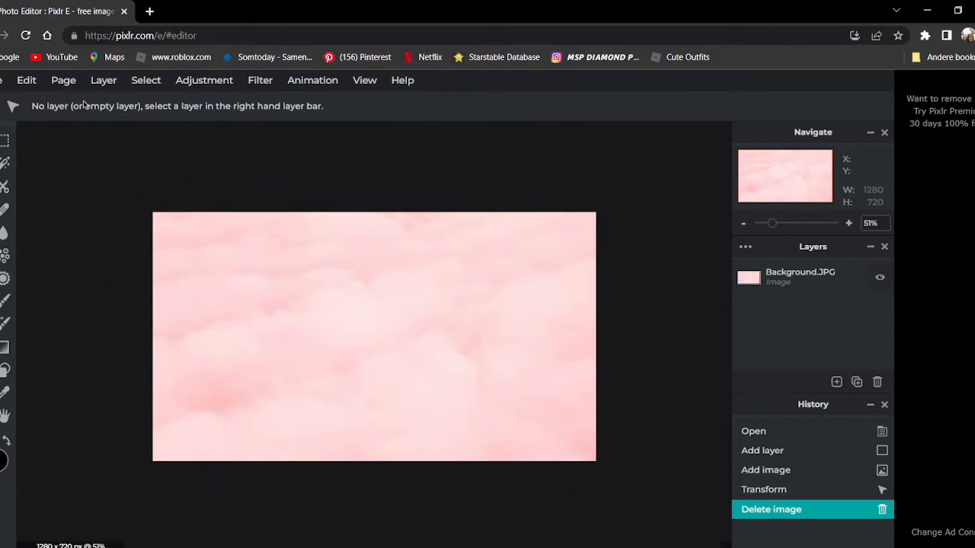
# Open the character render ThumbnailTutorial.png as a second document.
pyautogui.click(3, 81)
pyautogui.click(11, 121)
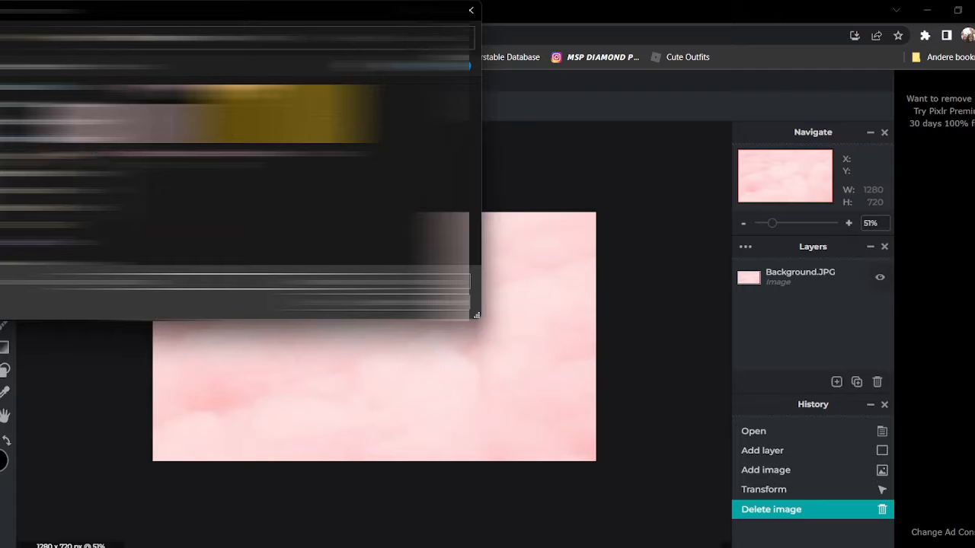
pyautogui.click(30, 122)
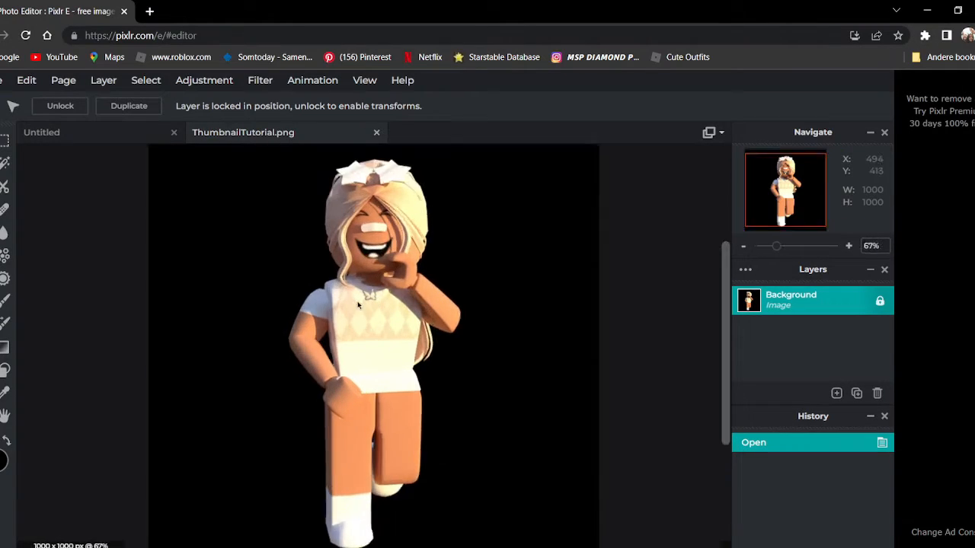
# Try to cut out the black background around the character with the wand cutout at tolerance 100, and undo the mask.
pyautogui.scroll(10, 362, 306)
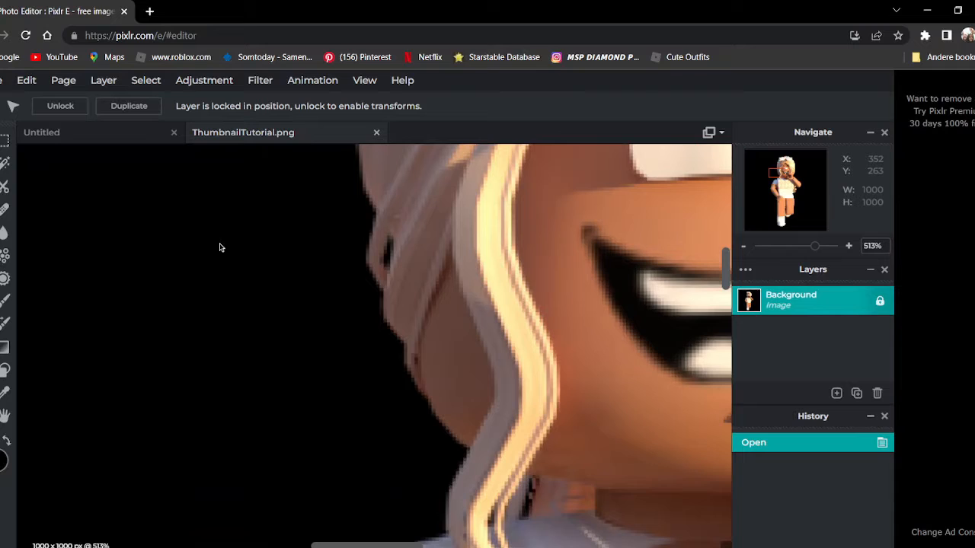
pyautogui.scroll(-10, 220, 247)
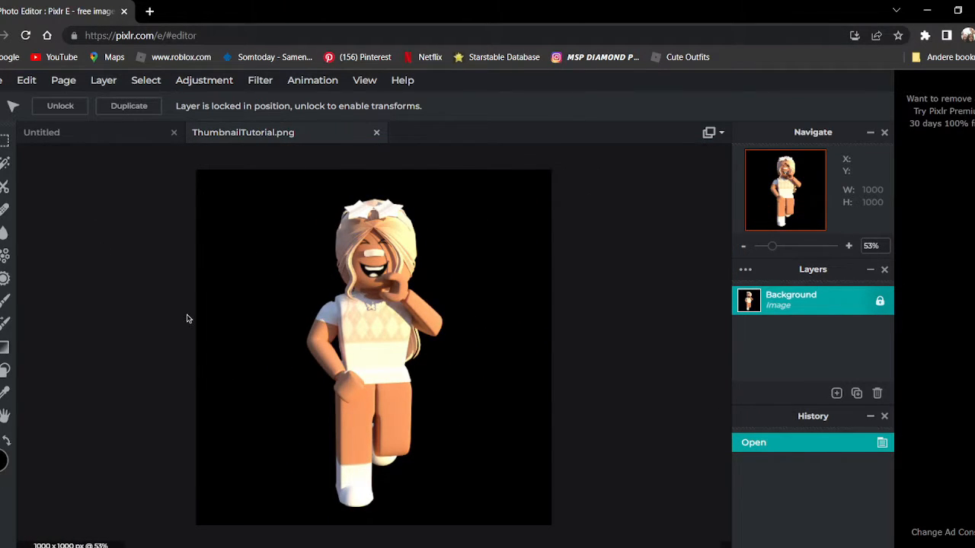
pyautogui.scroll(-1, 6, 142)
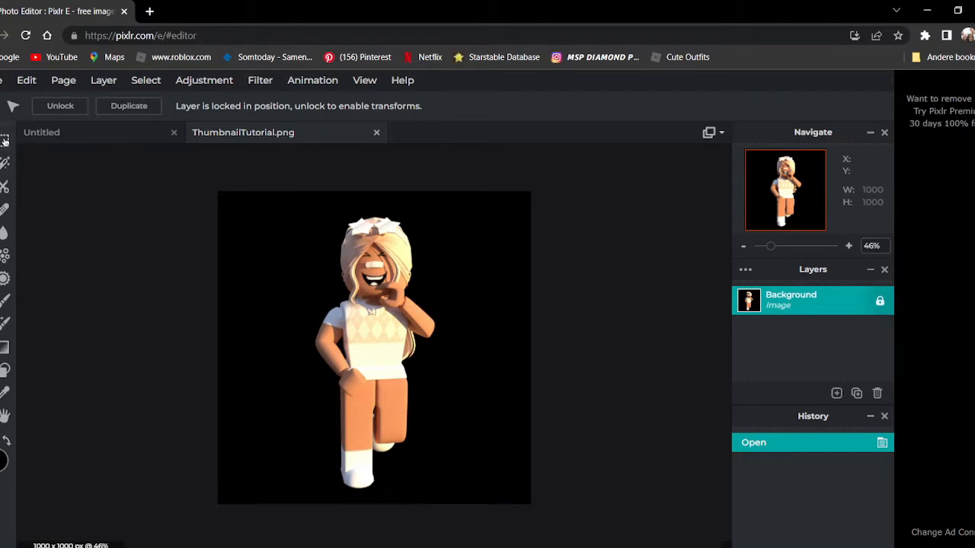
pyautogui.click(4, 186)
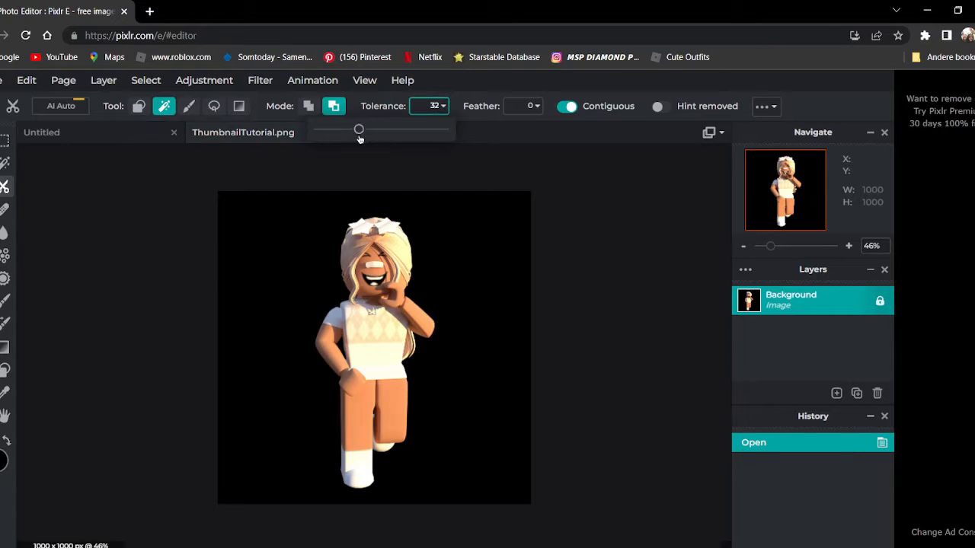
pyautogui.click(446, 220)
pyautogui.scroll(5, 308, 239)
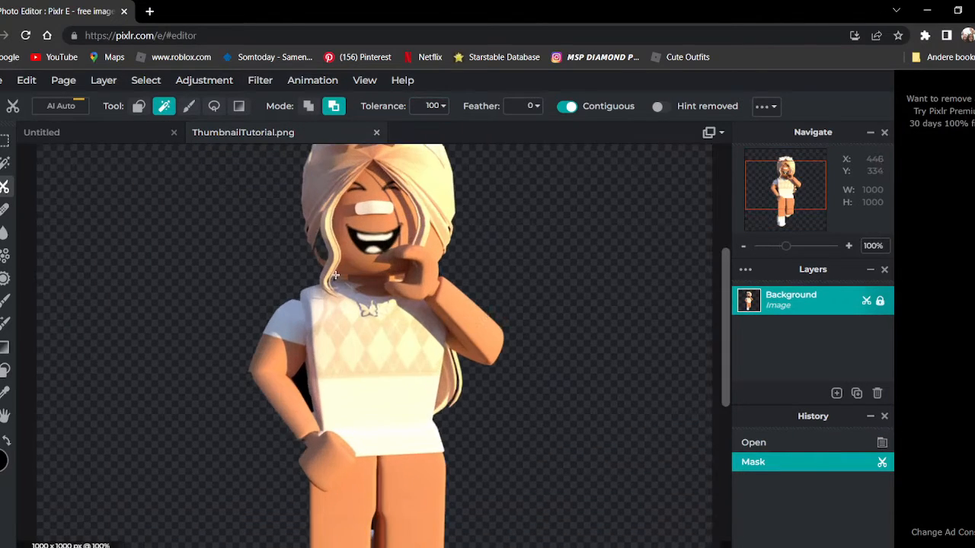
pyautogui.hotkey('ctrl', 'z')
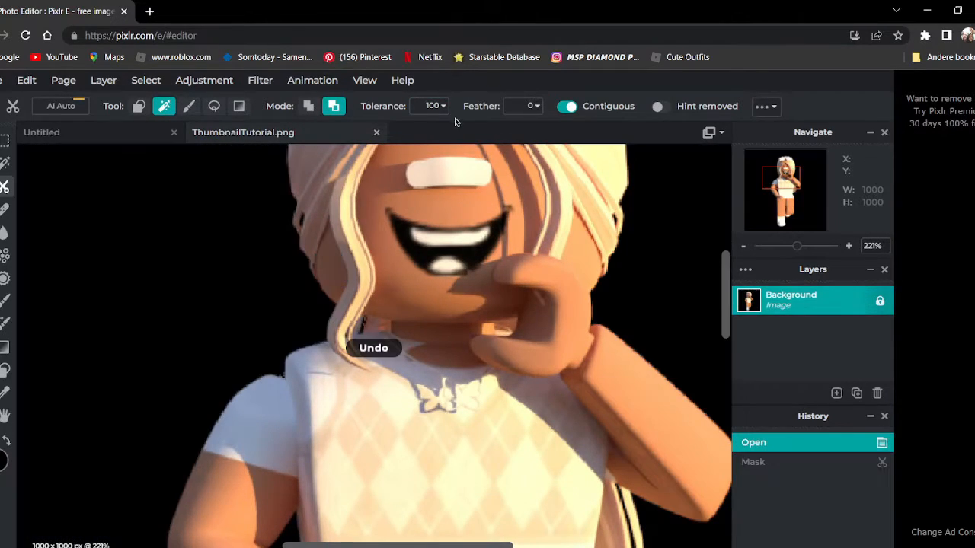
# Mask out the black background around the character and the gap between the bent arm and torso at tolerance 82.
pyautogui.click(201, 227)
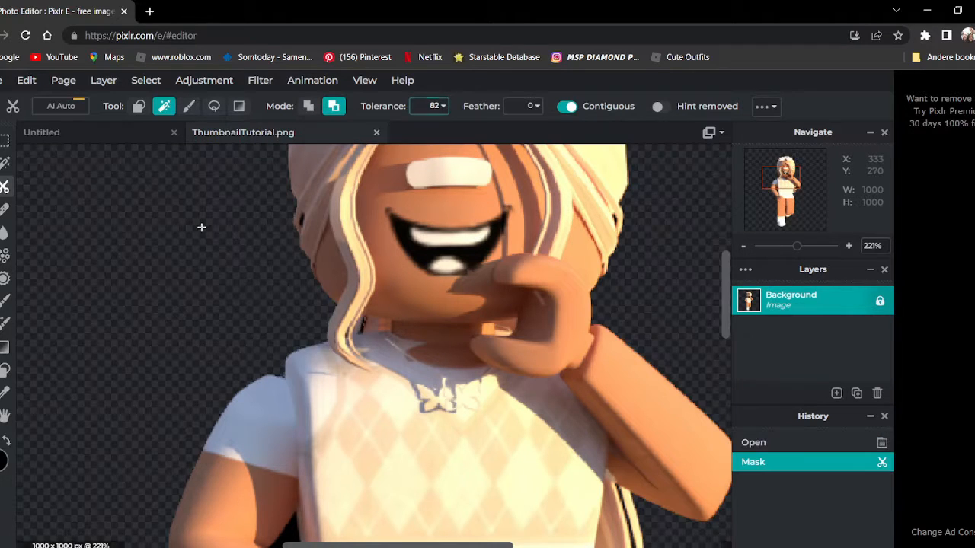
pyautogui.scroll(-6, 326, 256)
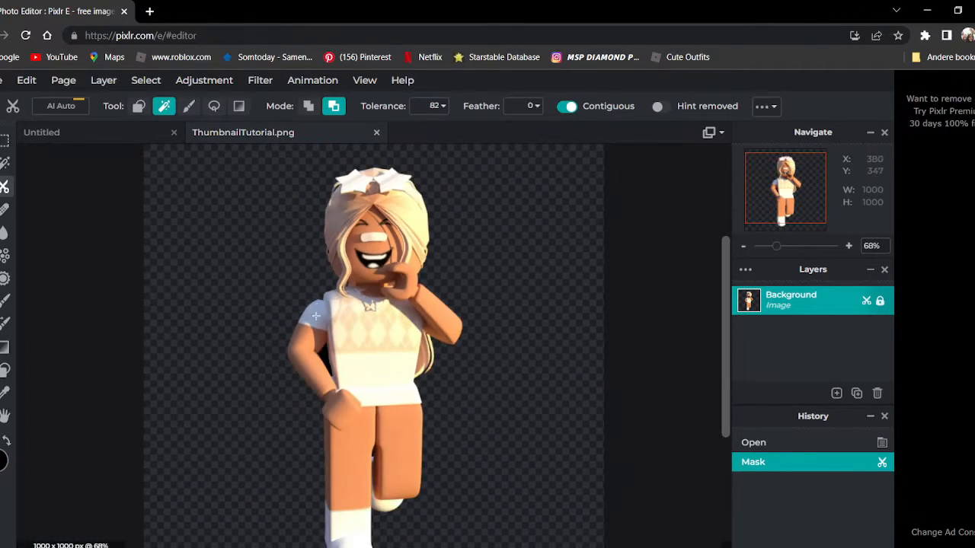
pyautogui.scroll(4, 266, 361)
pyautogui.click(268, 361)
pyautogui.scroll(-3, 292, 353)
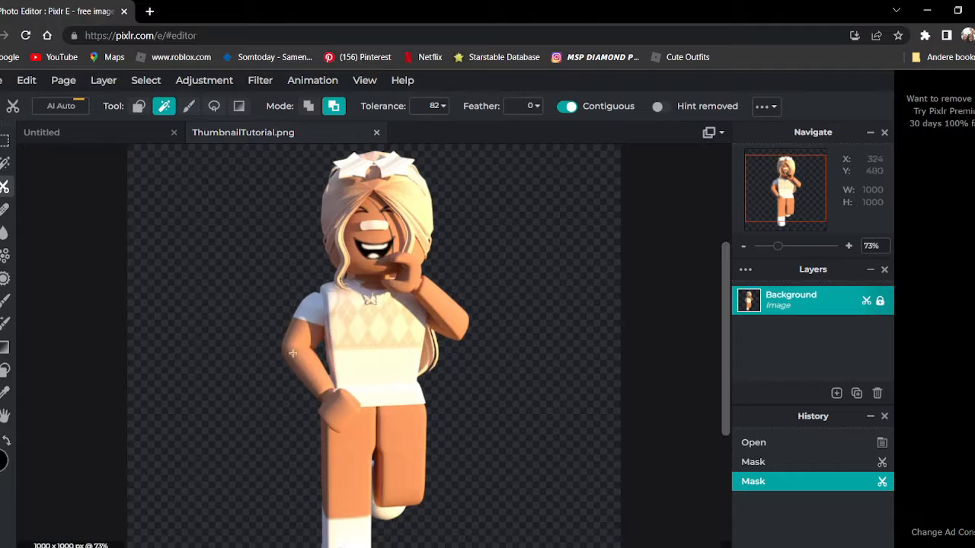
# Clean up the remaining black slivers between the legs and in the hair with the wand cutout, lowering the tolerance to 77.
pyautogui.scroll(12, 386, 469)
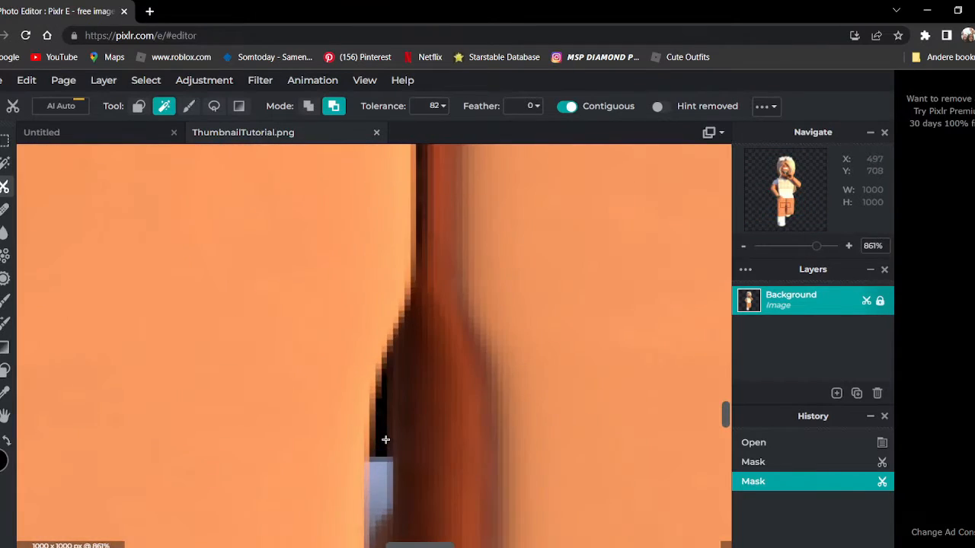
pyautogui.click(379, 433)
pyautogui.hotkey('ctrl', 'z')
pyautogui.hotkey('ctrl', 'y')
pyautogui.hotkey('ctrl', 'z')
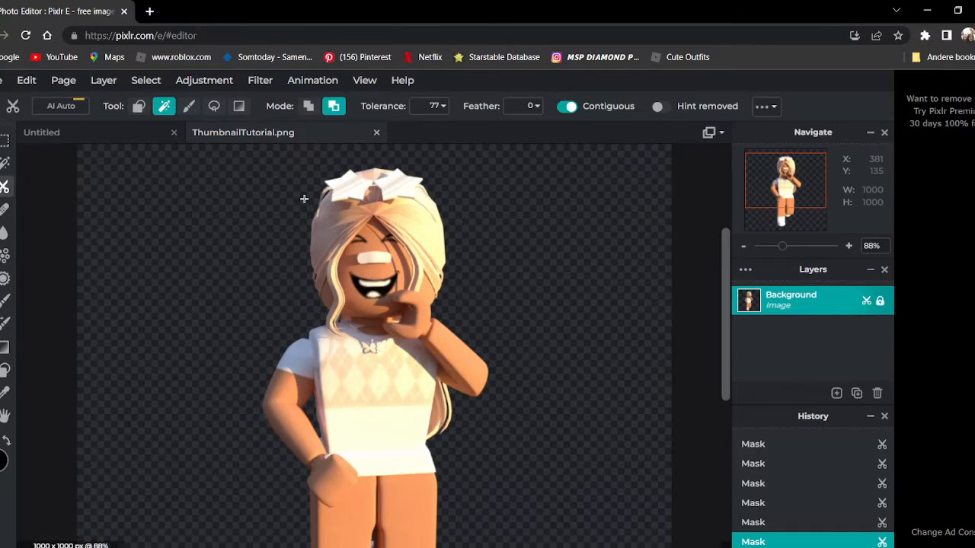
pyautogui.scroll(10, 303, 199)
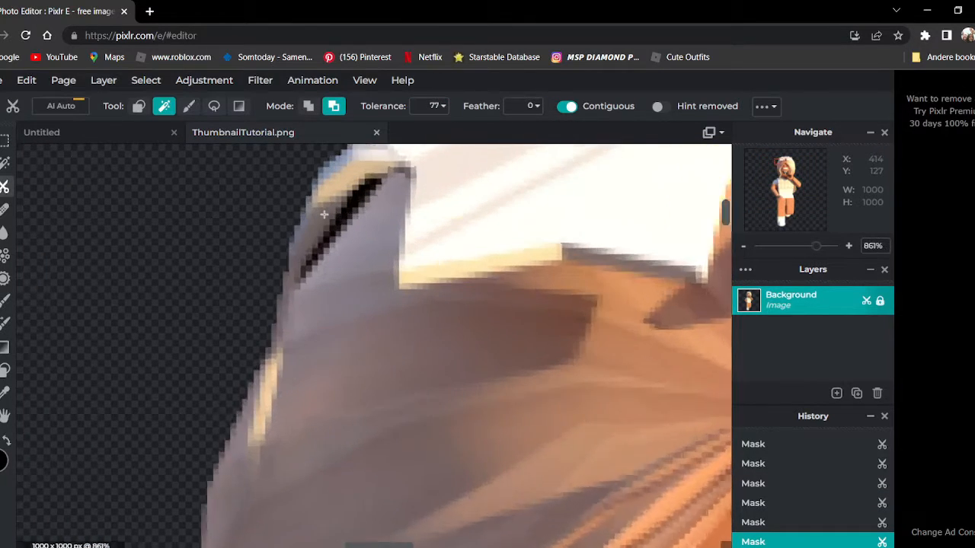
pyautogui.scroll(-15, 347, 209)
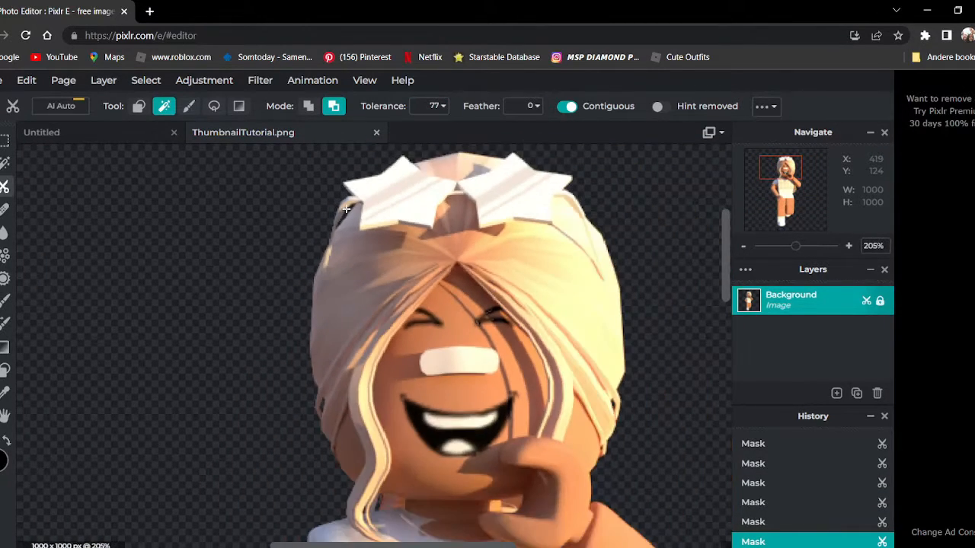
pyautogui.scroll(-1, 347, 209)
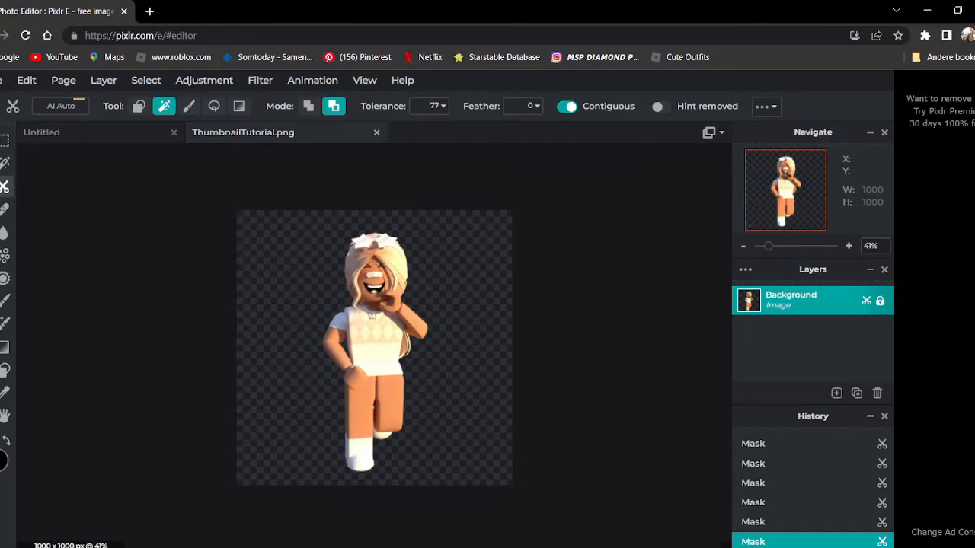
# Select the whole cut-out character image with a rectangular marquee and copy it into the Untitled thumbnail as a new layer.
pyautogui.click(5, 142)
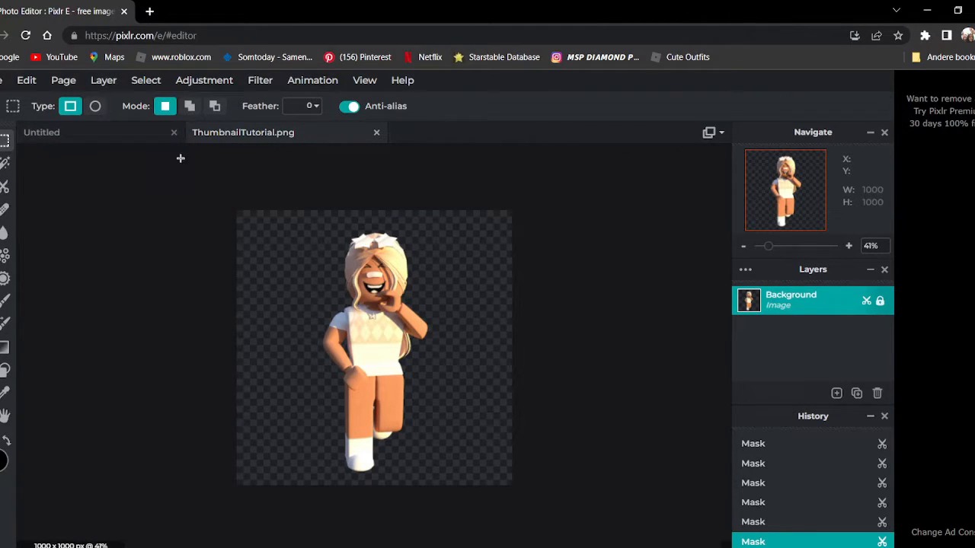
pyautogui.moveTo(589, 515); pyautogui.dragTo(587, 514)
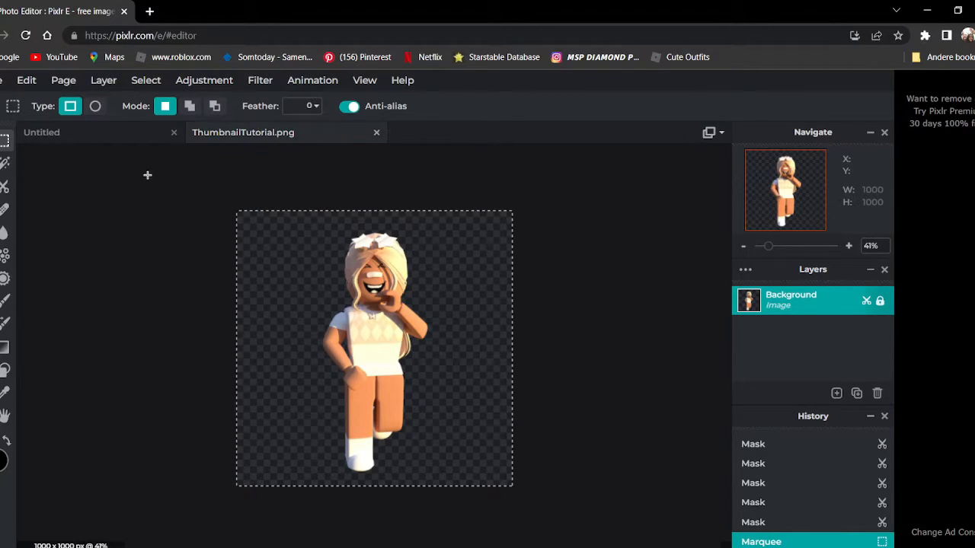
pyautogui.click(107, 138)
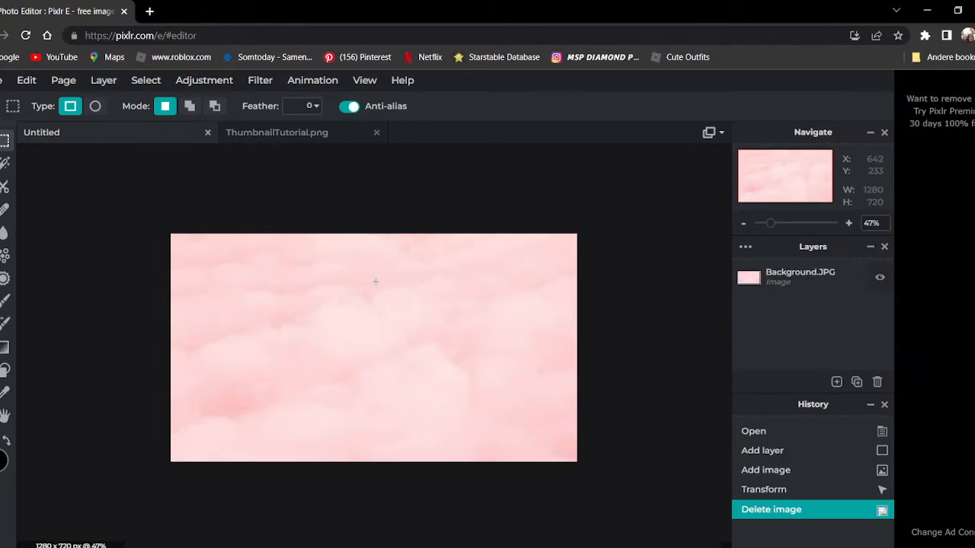
pyautogui.hotkey('ctrl', 'v')
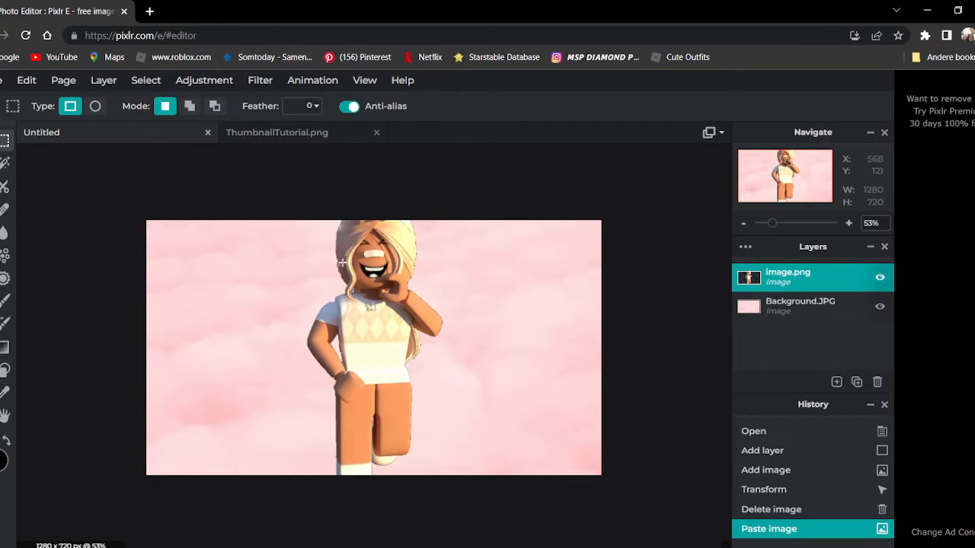
pyautogui.press('Delete')
pyautogui.hotkey('ctrl', 'v')
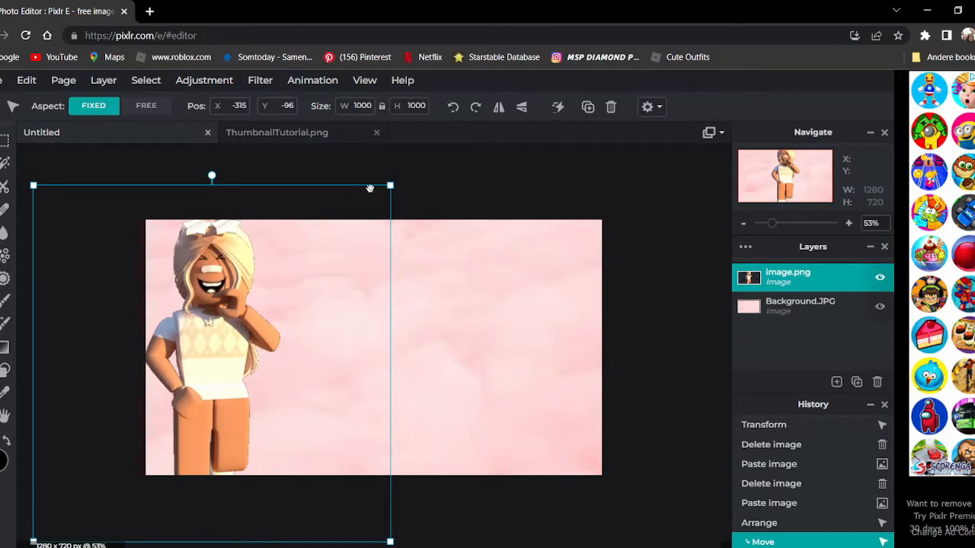
# Enlarge the pasted character layer proportionally to 1226 × 1226 px.
pyautogui.moveTo(390, 185); pyautogui.dragTo(470, 104)
pyautogui.moveTo(388, 228); pyautogui.dragTo(363, 277)
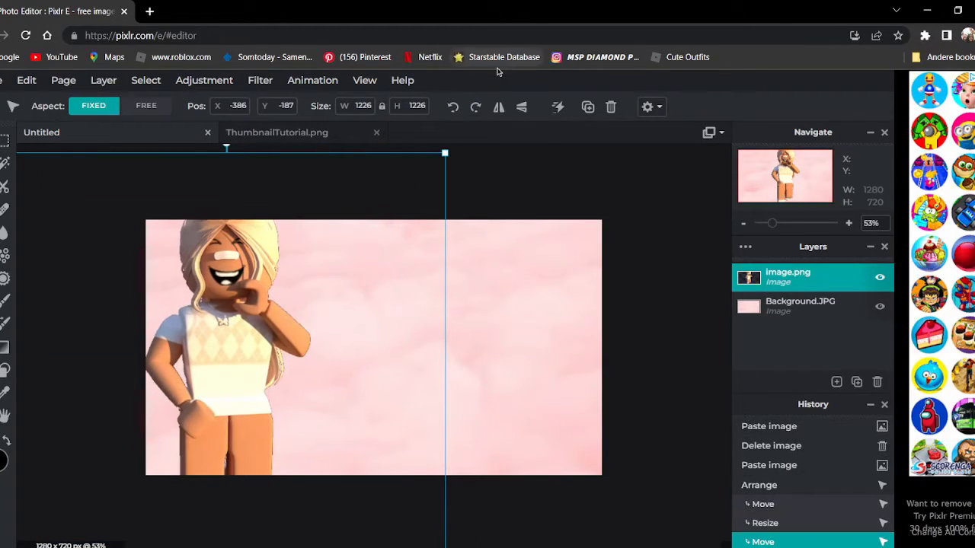
# Try the character mirrored horizontally in a shifted position, and flip it back.
pyautogui.click(500, 107)
pyautogui.moveTo(137, 337); pyautogui.dragTo(225, 354)
pyautogui.click(498, 107)
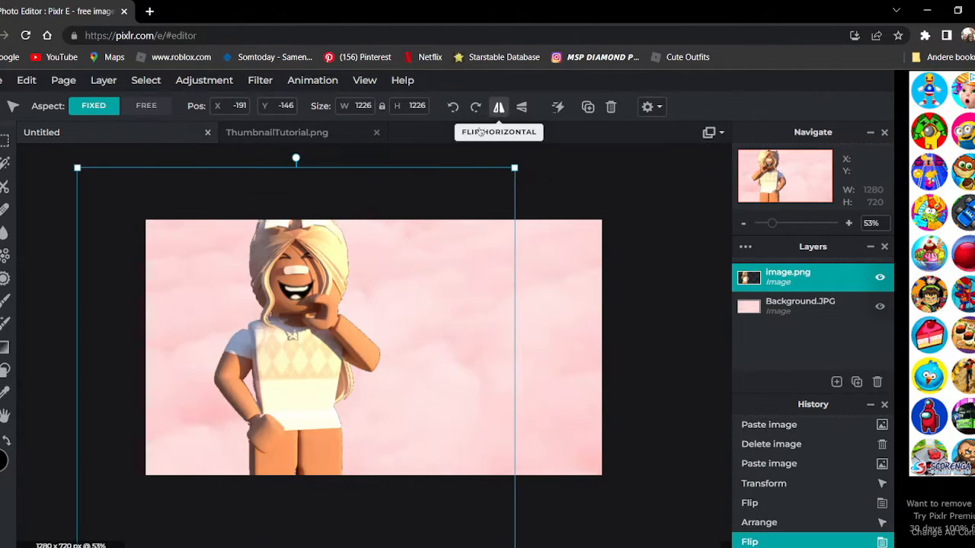
# Move the character to the right side of the thumbnail, at about X 447, Y -137.
pyautogui.moveTo(284, 326); pyautogui.dragTo(580, 348)
pyautogui.moveTo(538, 331); pyautogui.dragTo(533, 330)
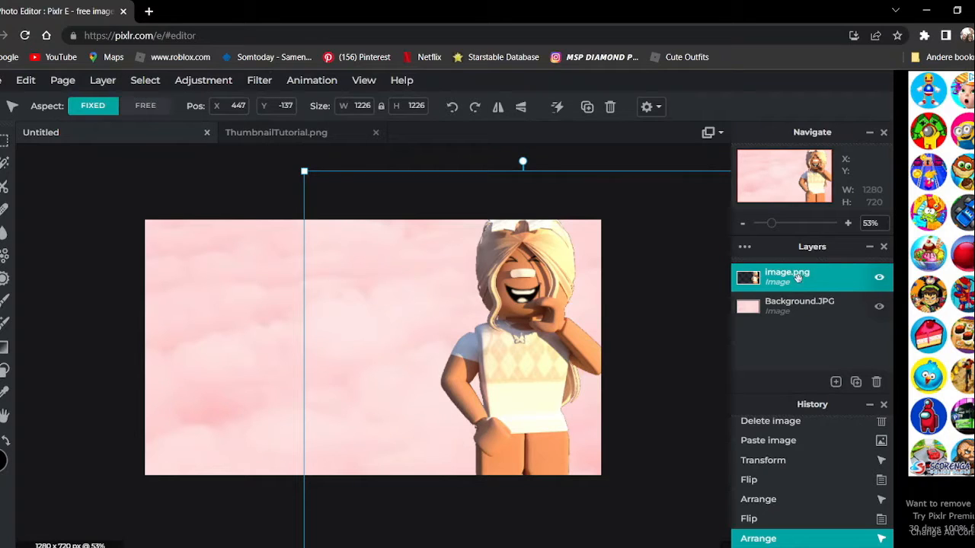
# Apply a white inner glow with a size of 5 px and a raised feather to the character layer.
pyautogui.click(259, 80)
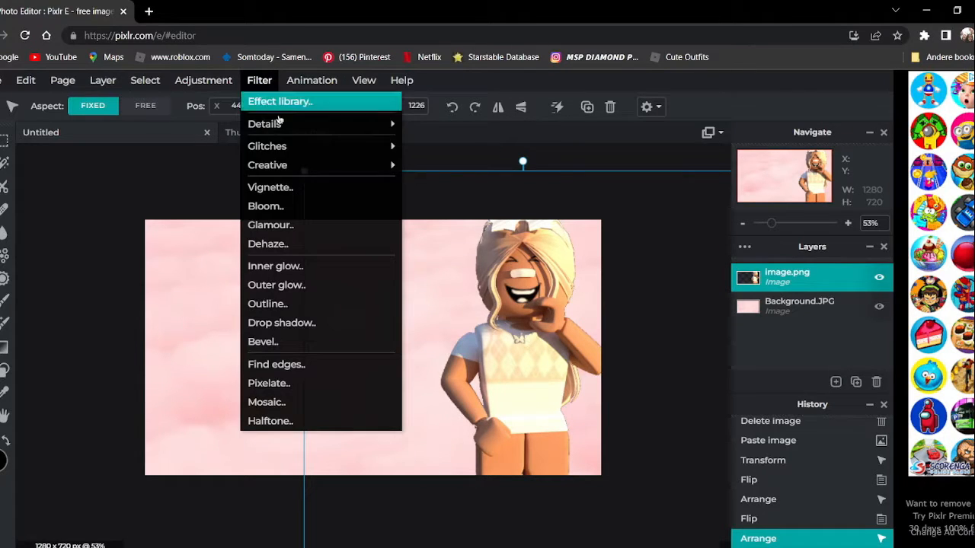
pyautogui.click(293, 267)
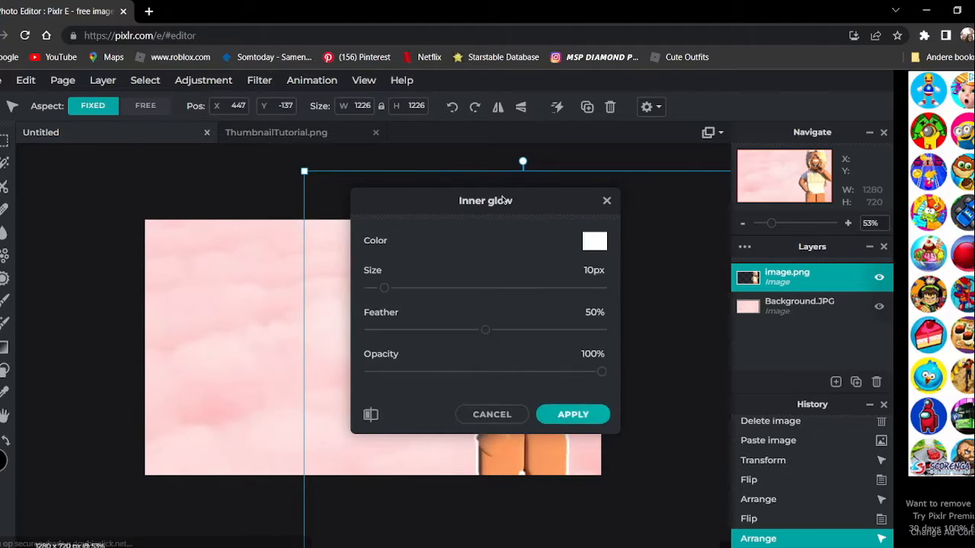
pyautogui.moveTo(502, 199); pyautogui.dragTo(267, 169)
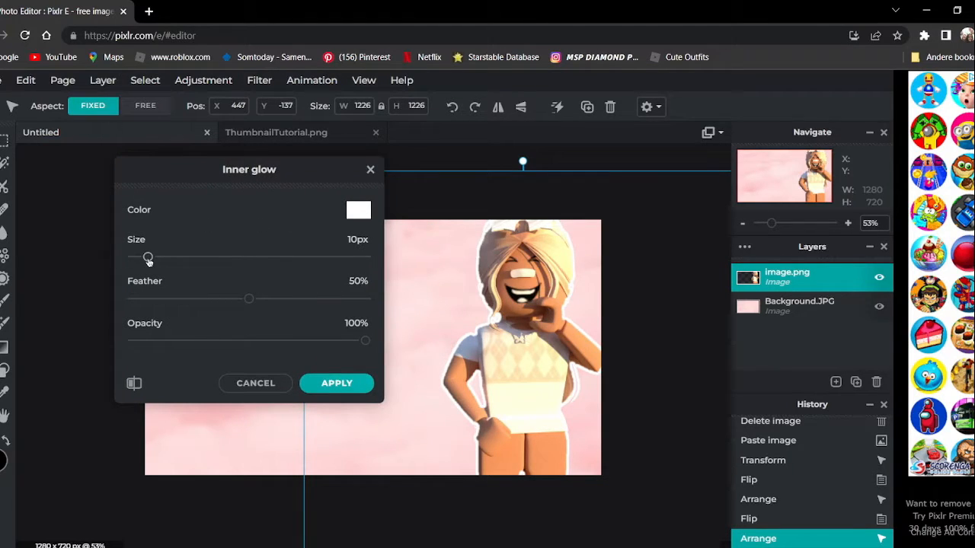
pyautogui.moveTo(148, 260); pyautogui.dragTo(141, 260)
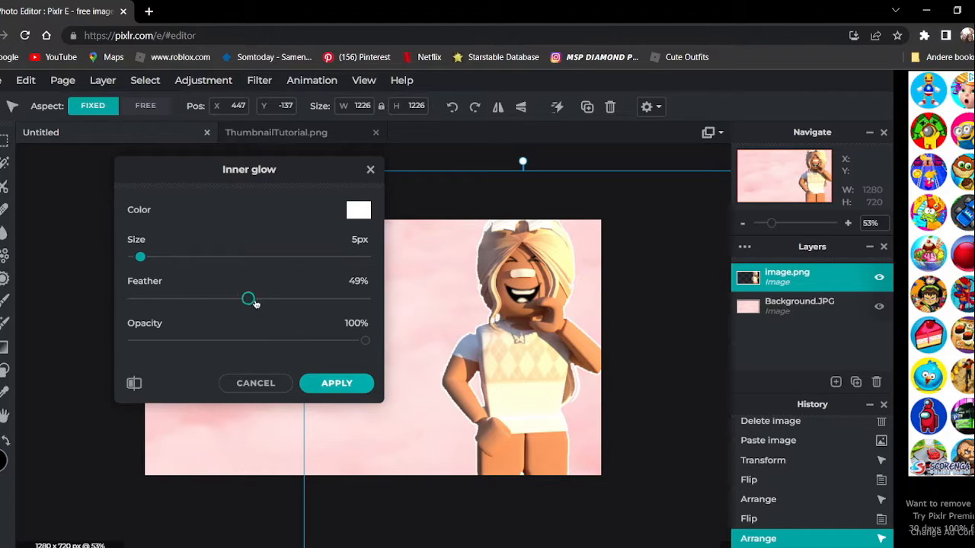
pyautogui.moveTo(256, 303)
pyautogui.mouseDown()
pyautogui.moveTo(427, 289)
pyautogui.moveTo(130, 300)
pyautogui.moveTo(275, 301)
pyautogui.mouseUp()
pyautogui.press('Return')
# Paint over the small pink gap in the white edge beside the character's hair using the Sketchy pen at size 3.
pyautogui.scroll(15, 480, 287)
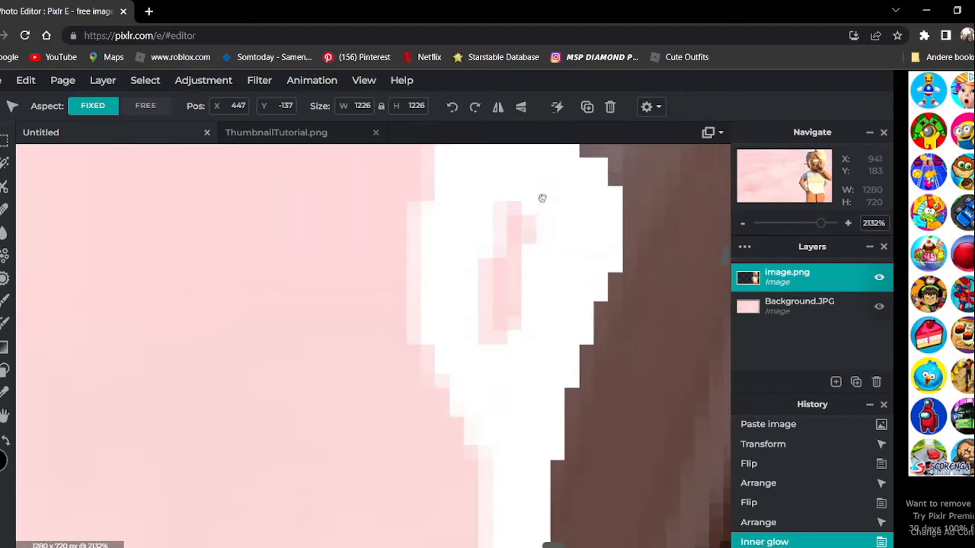
pyautogui.press('b')
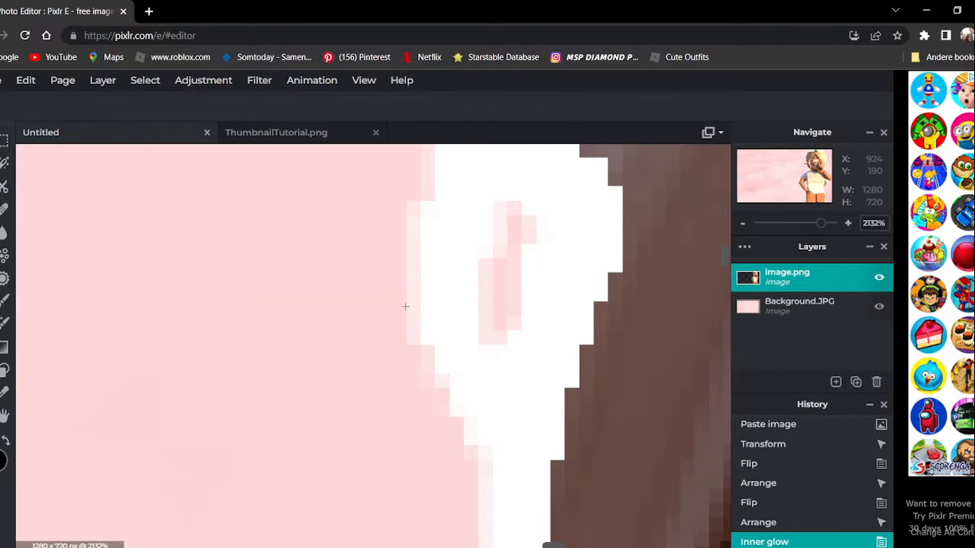
pyautogui.moveTo(502, 270)
pyautogui.mouseDown()
pyautogui.moveTo(507, 309)
pyautogui.moveTo(523, 328)
pyautogui.mouseUp()
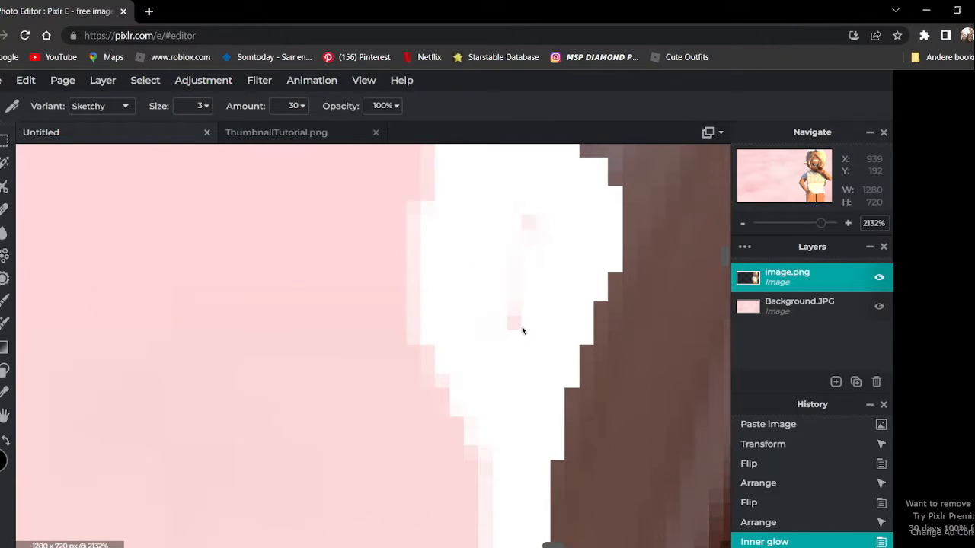
pyautogui.scroll(-15, 522, 253)
# Start a Stroke / Outline filter on the character layer and set its color to the saved coral pink.
pyautogui.click(259, 80)
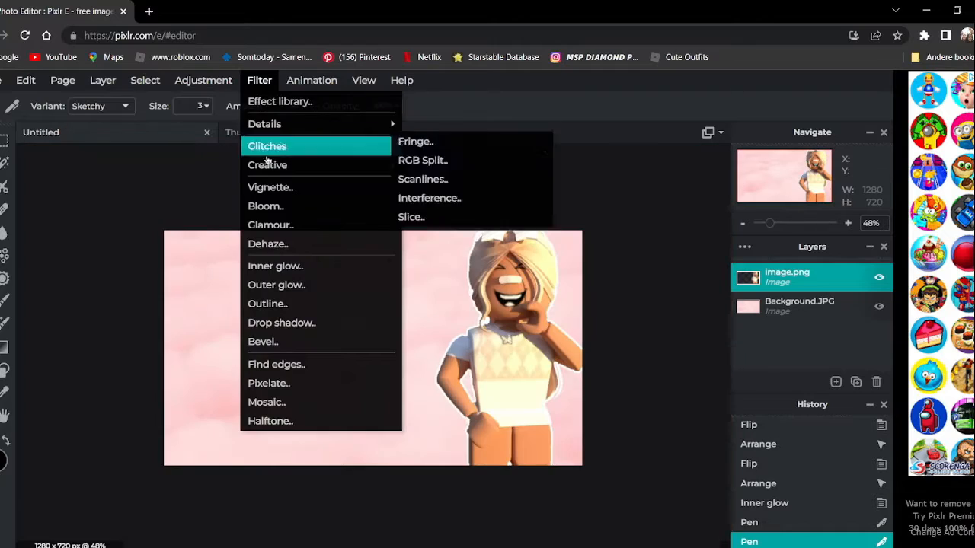
pyautogui.click(272, 304)
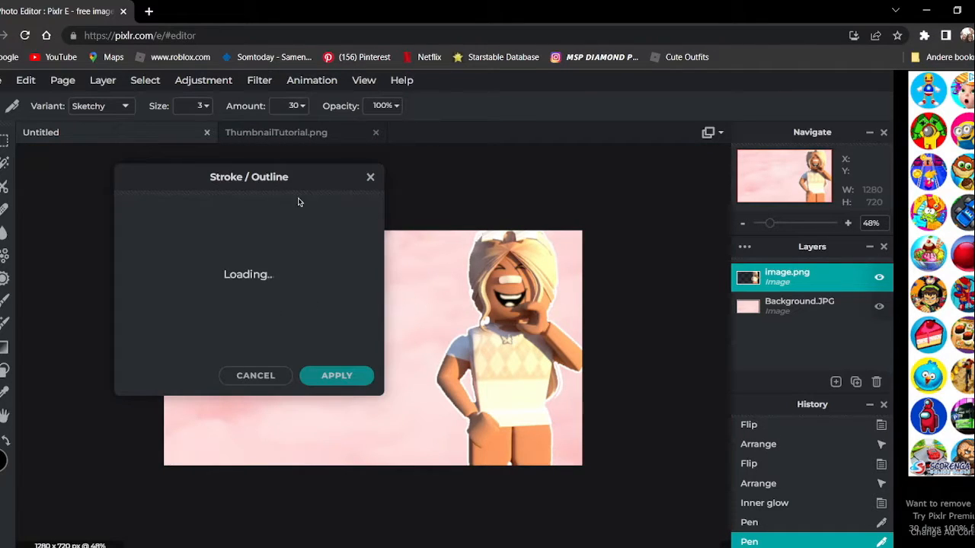
pyautogui.click(329, 213)
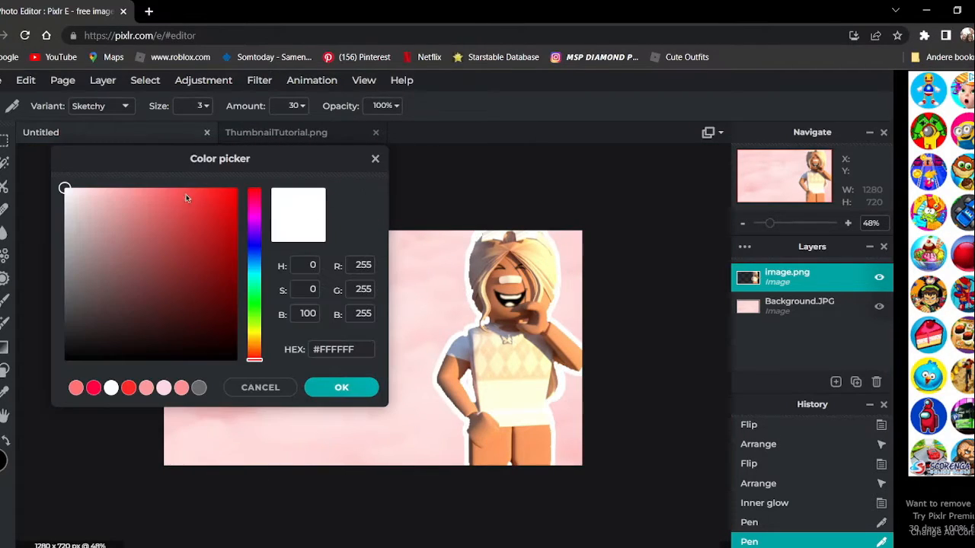
pyautogui.click(94, 388)
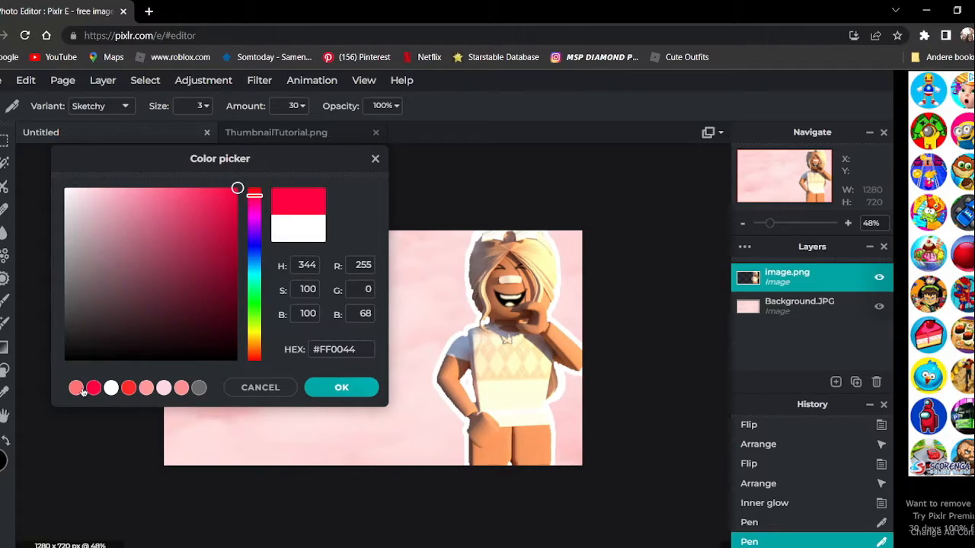
pyautogui.click(319, 390)
# Set the character outline's size to 10 at 100% opacity, keep Outline only off, and apply it.
pyautogui.moveTo(126, 280); pyautogui.dragTo(122, 281)
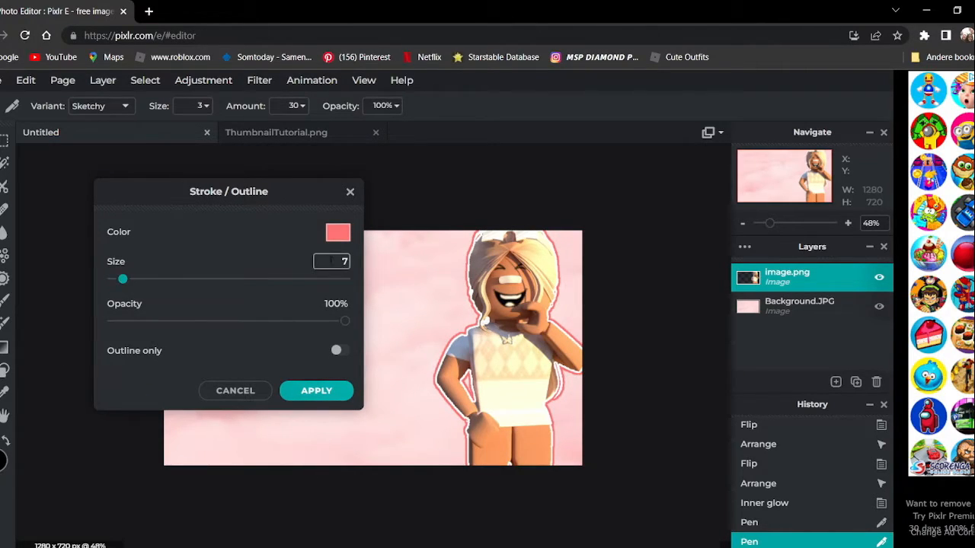
pyautogui.write('6')
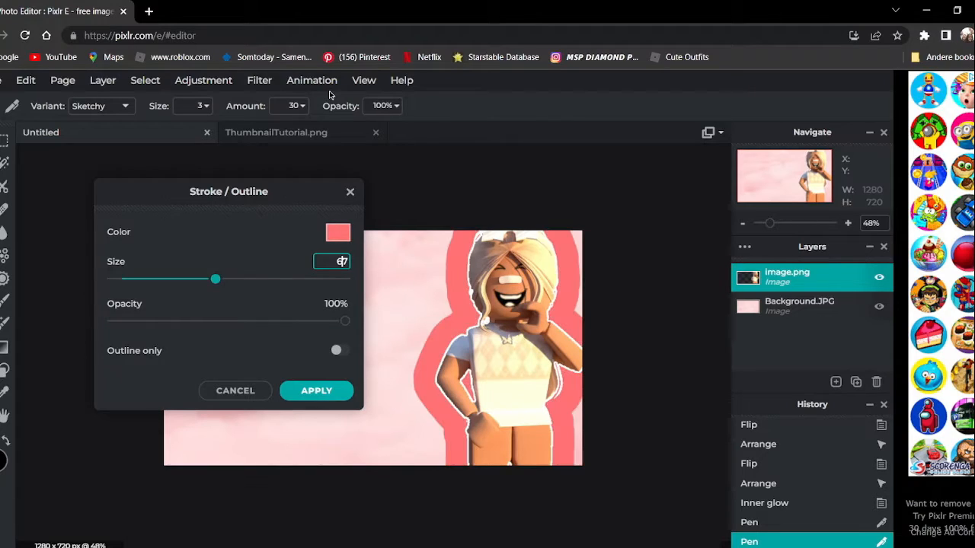
pyautogui.press('Delete')
pyautogui.moveTo(251, 203)
pyautogui.mouseDown()
pyautogui.moveTo(298, 177)
pyautogui.moveTo(285, 181)
pyautogui.mouseUp()
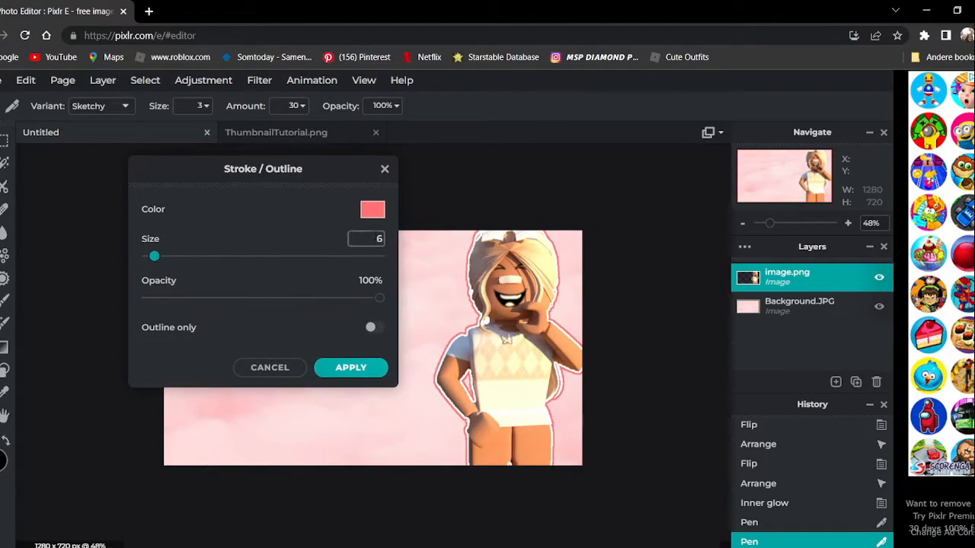
pyautogui.write('8')
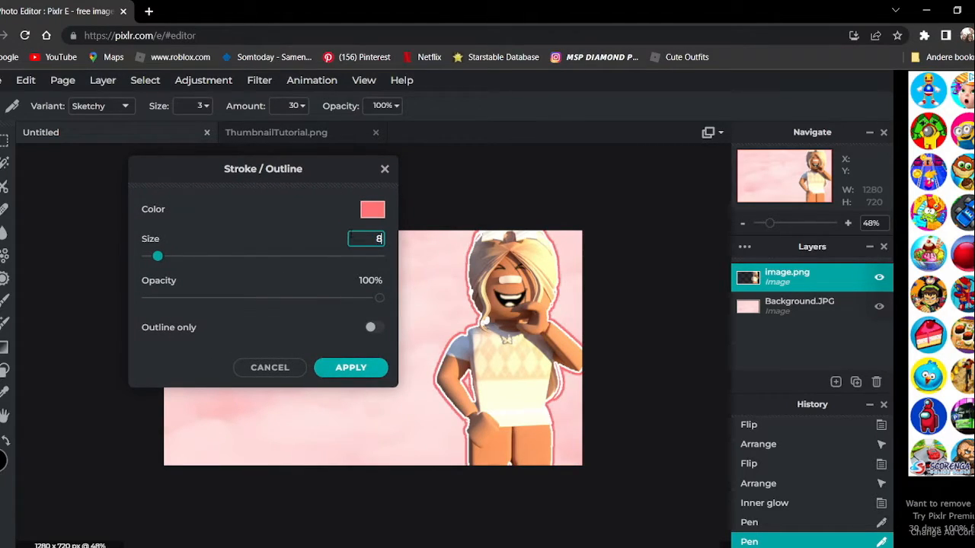
pyautogui.moveTo(344, 247); pyautogui.dragTo(258, 232)
pyautogui.write('10')
pyautogui.click(372, 328)
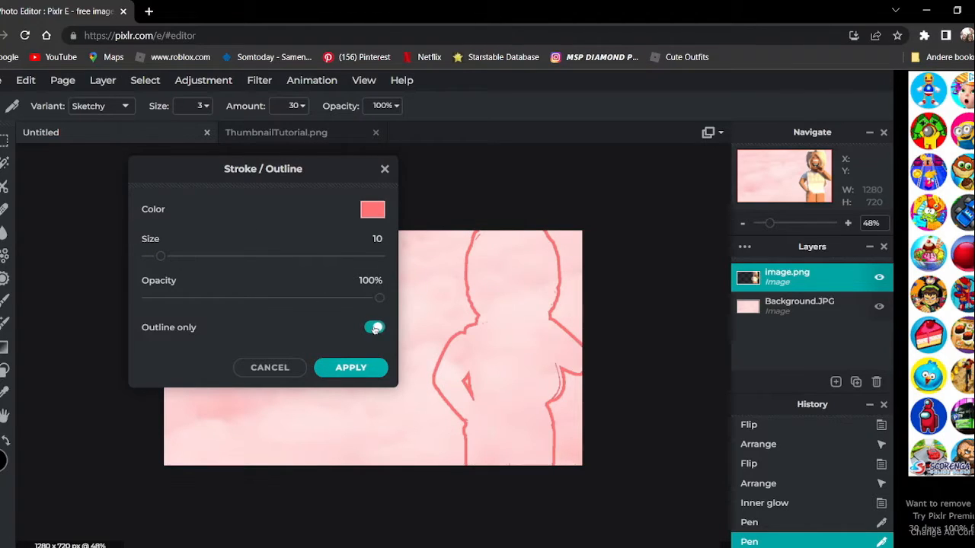
pyautogui.click(374, 328)
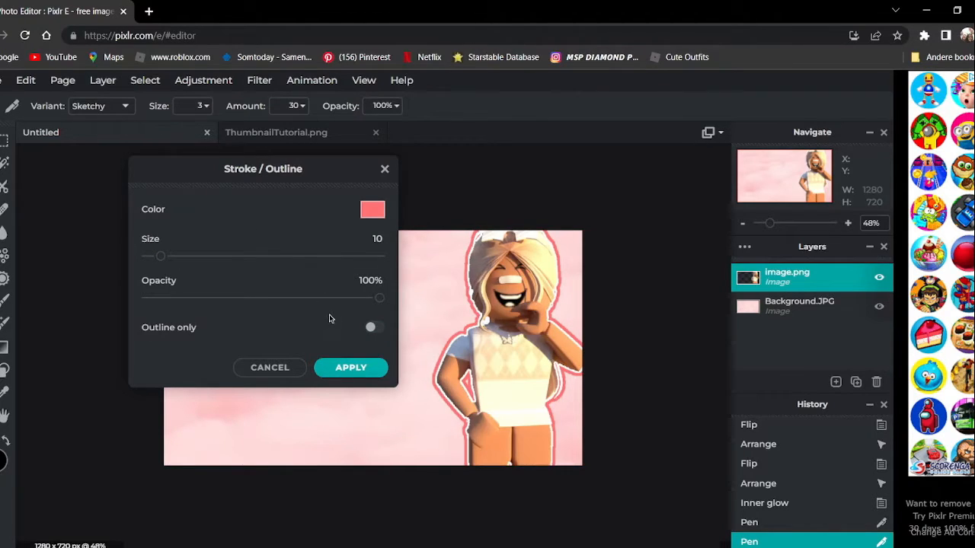
pyautogui.click(344, 364)
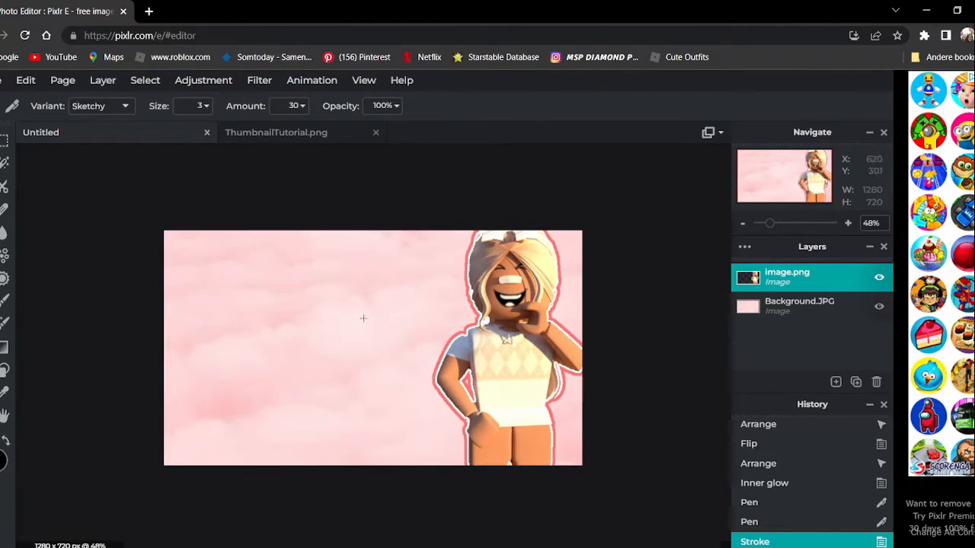
pyautogui.click(259, 81)
pyautogui.click(282, 323)
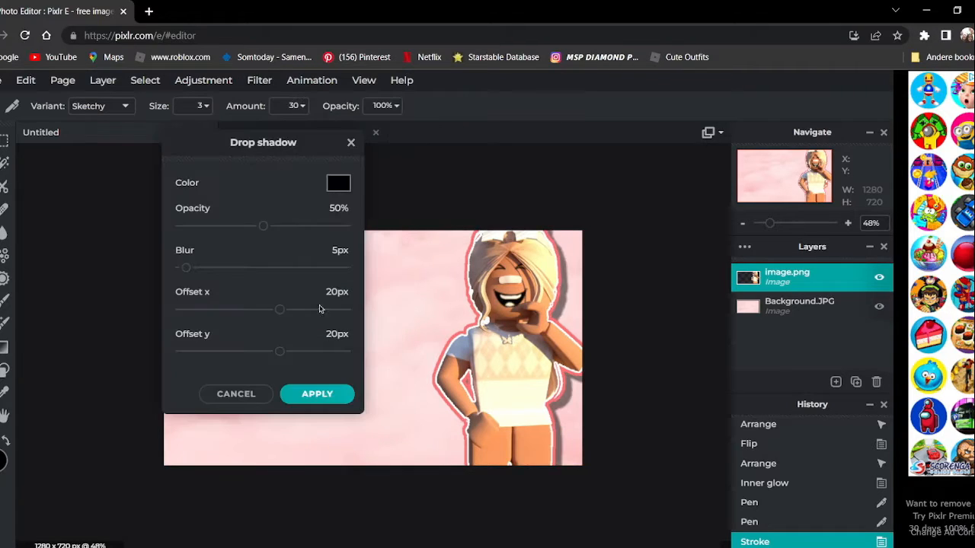
pyautogui.moveTo(291, 160); pyautogui.dragTo(231, 181)
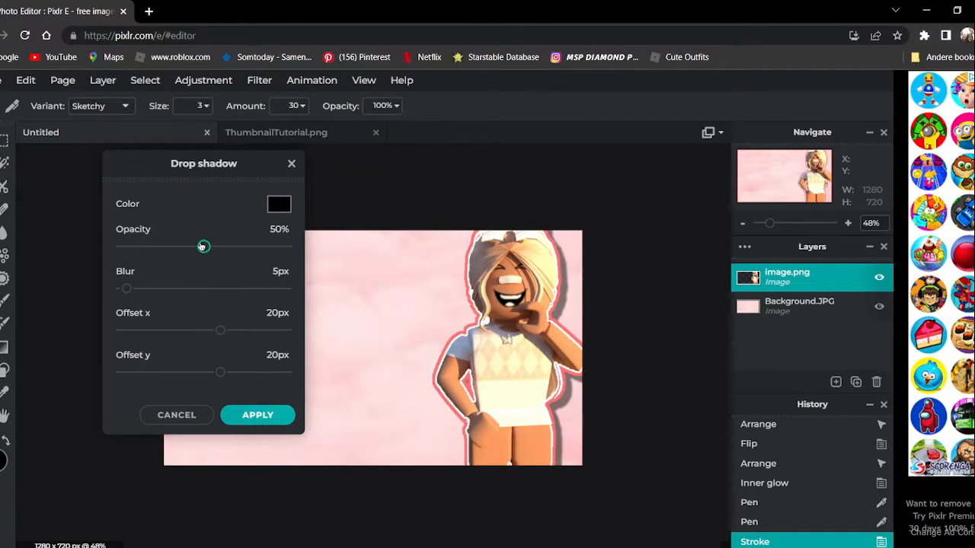
pyautogui.moveTo(203, 245); pyautogui.dragTo(163, 247)
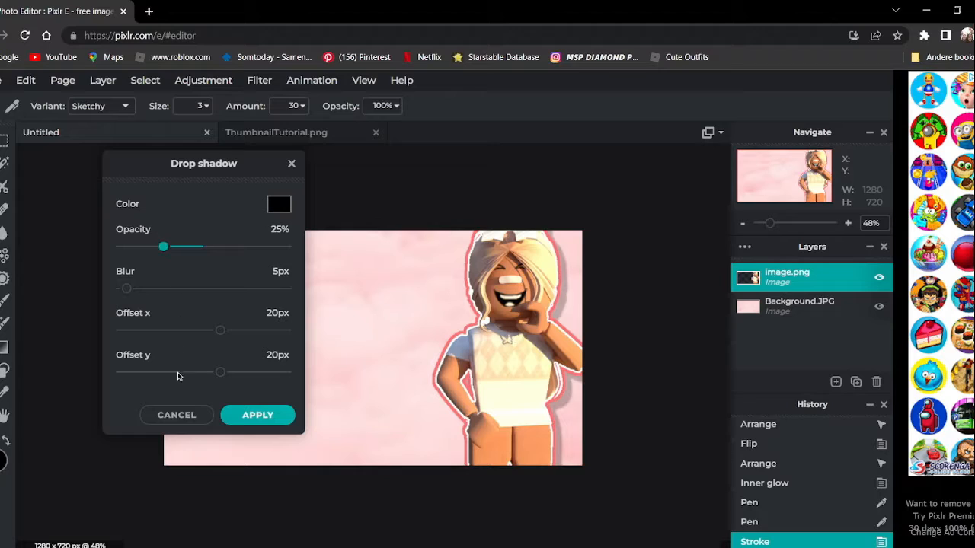
pyautogui.click(172, 414)
# Add a new text layer reading "How i" on the thumbnail and open the list of fonts for it.
pyautogui.scroll(-1, 533, 272)
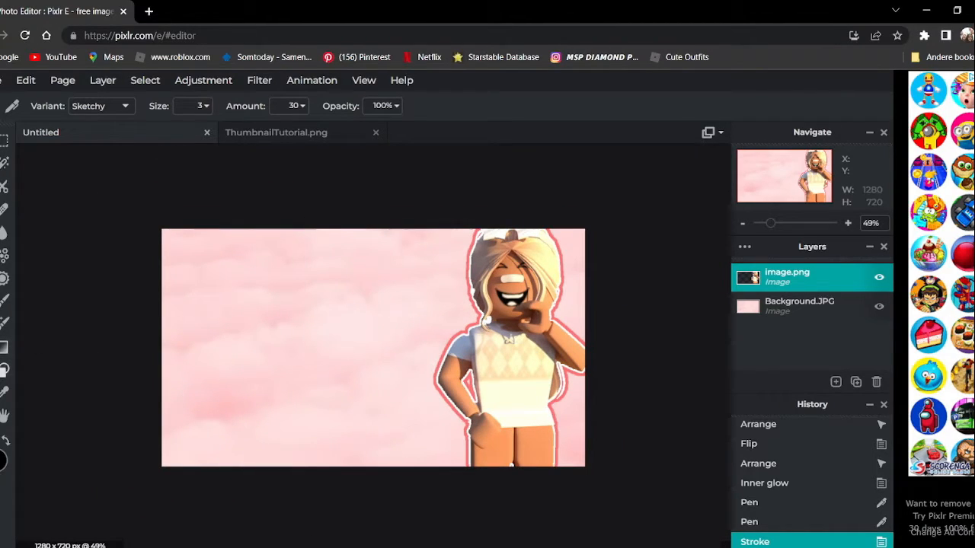
pyautogui.press('t')
pyautogui.click(228, 305)
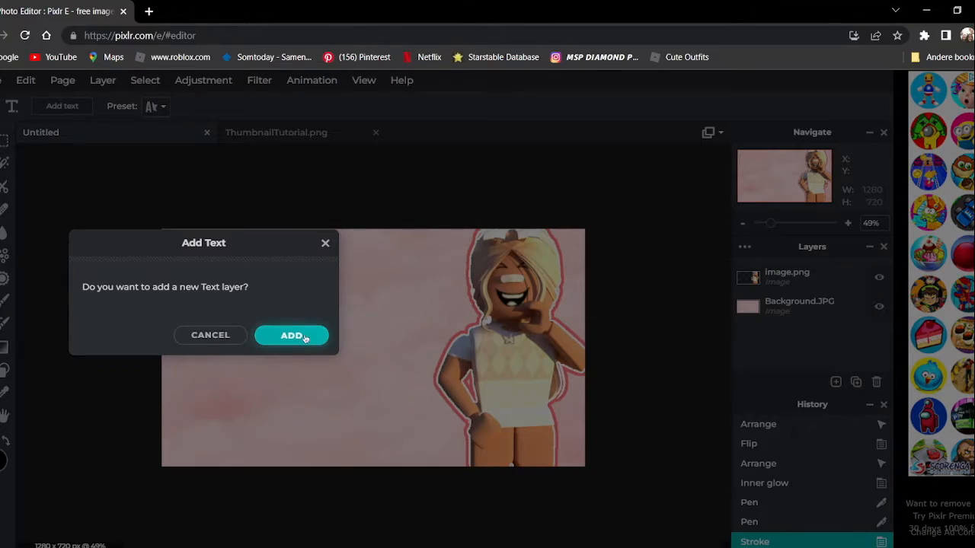
pyautogui.click(289, 334)
pyautogui.write('How i')
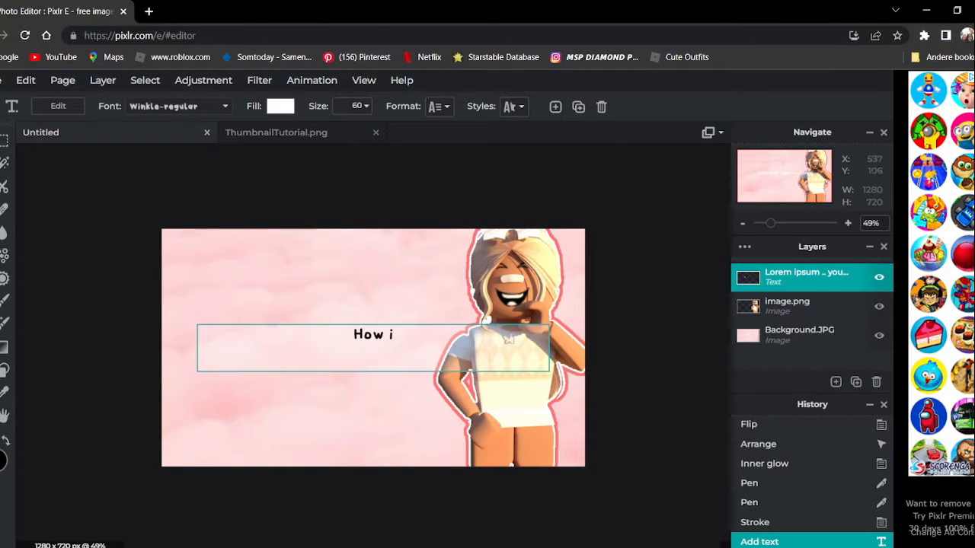
pyautogui.click(201, 105)
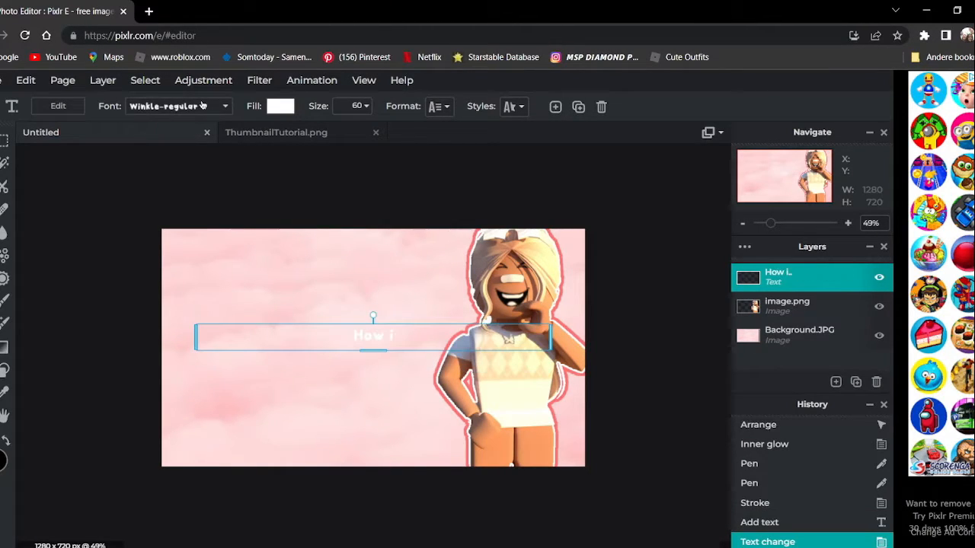
pyautogui.click(204, 110)
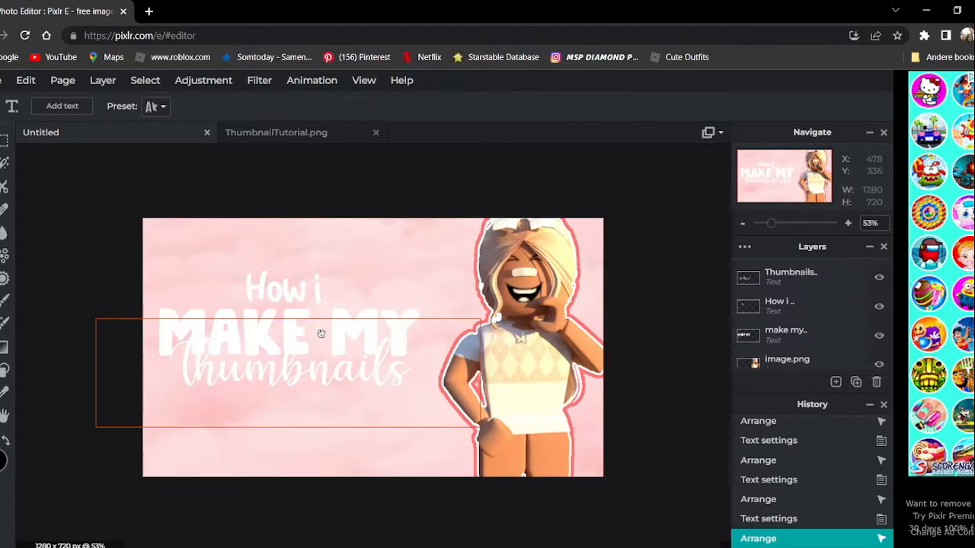
# Position the "Thumbnails" text just under "MAKE MY", and rasterize the "How i" text layer.
pyautogui.moveTo(313, 377); pyautogui.dragTo(309, 383)
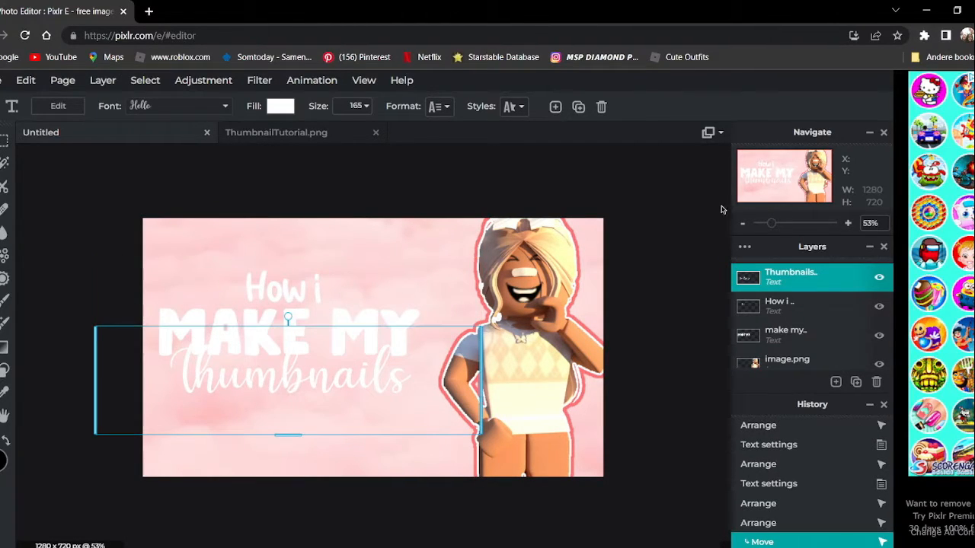
pyautogui.click(786, 335)
pyautogui.click(781, 304)
pyautogui.scroll(5, 217, 256)
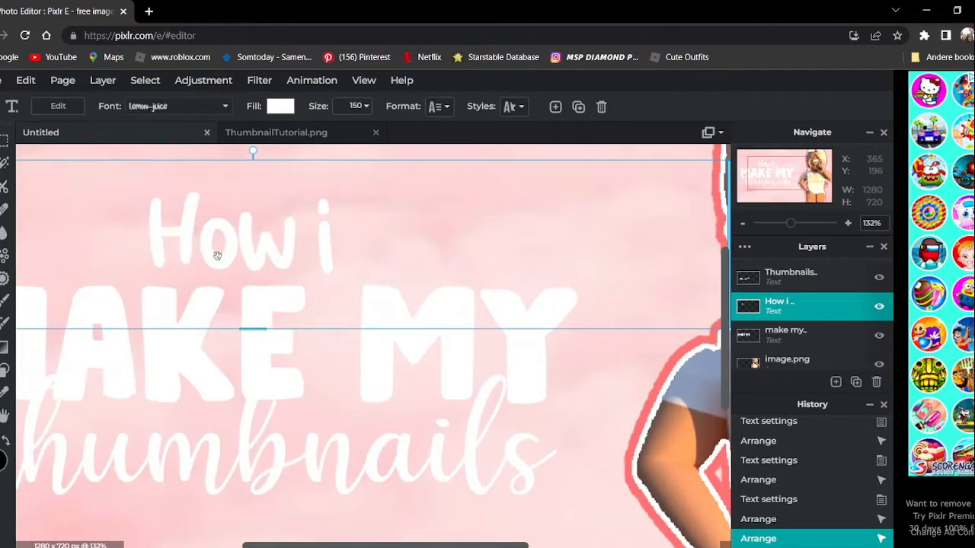
pyautogui.click(103, 89)
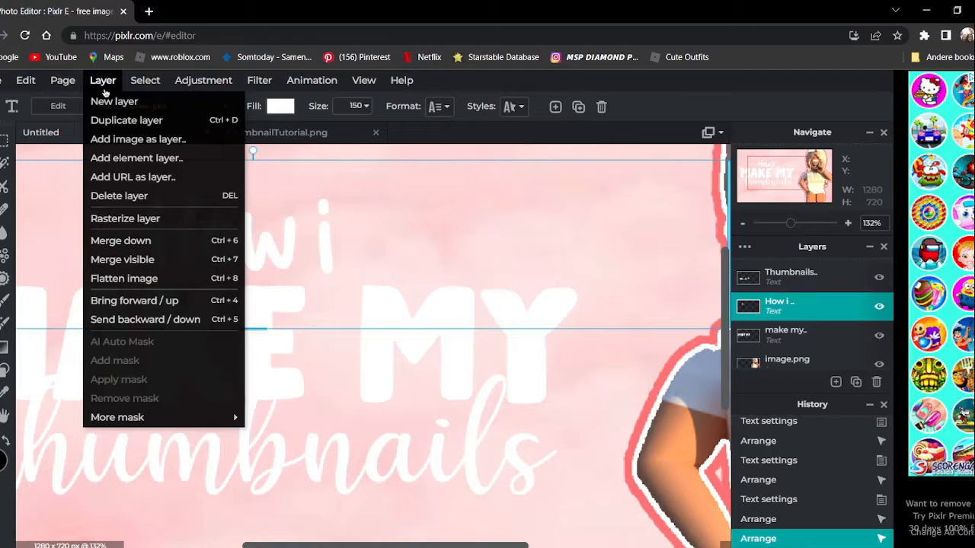
pyautogui.click(125, 219)
pyautogui.scroll(-3, 181, 185)
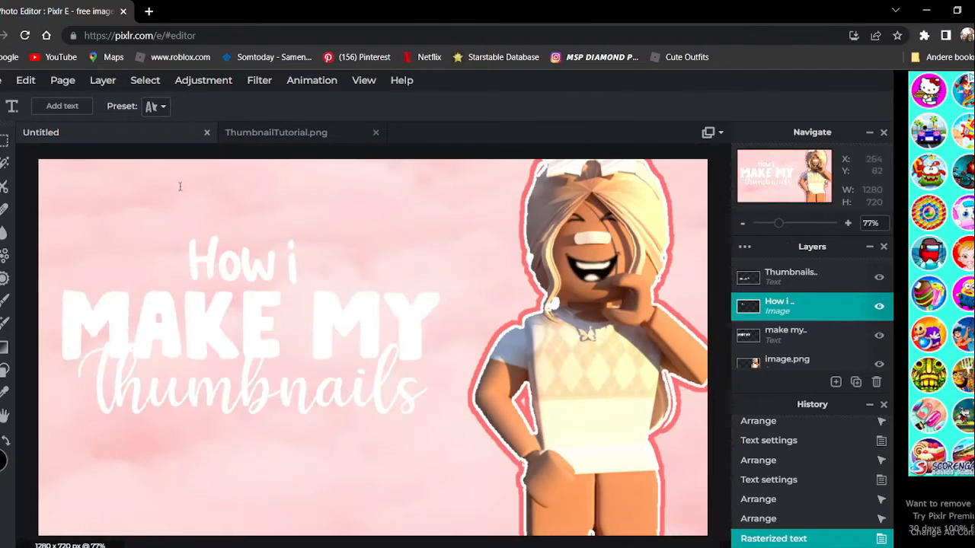
# Select the pixels of the rasterized "How i" lettering and activate the Gradient tool.
pyautogui.click(144, 80)
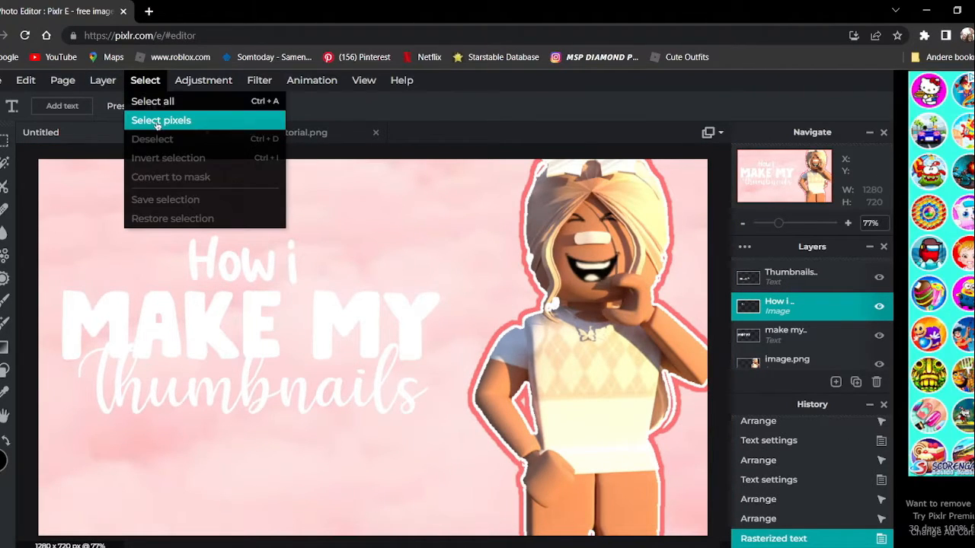
pyautogui.click(154, 120)
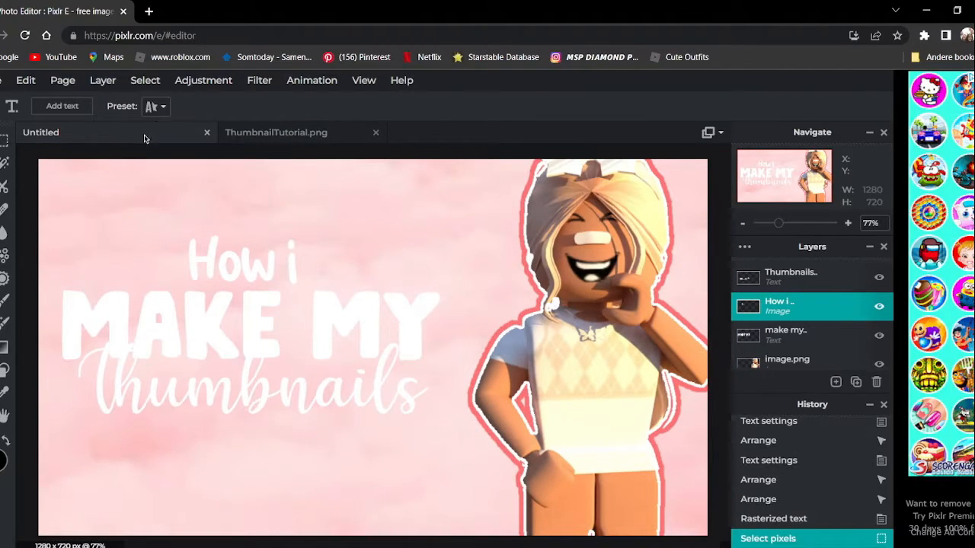
pyautogui.click(4, 349)
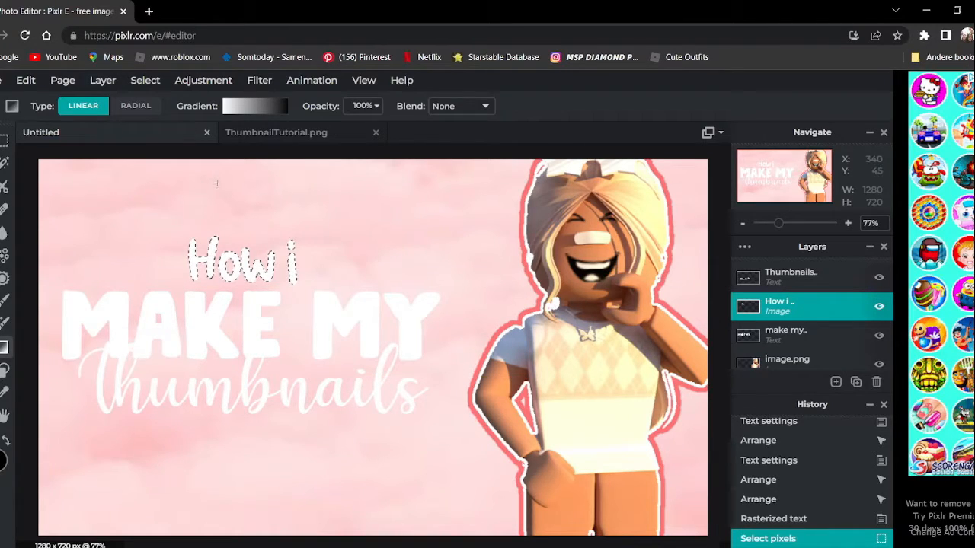
pyautogui.scroll(3, 219, 168)
pyautogui.scroll(1, 219, 168)
# Set the linear gradient's start color to #FF0044 and its end color to white.
pyautogui.click(252, 106)
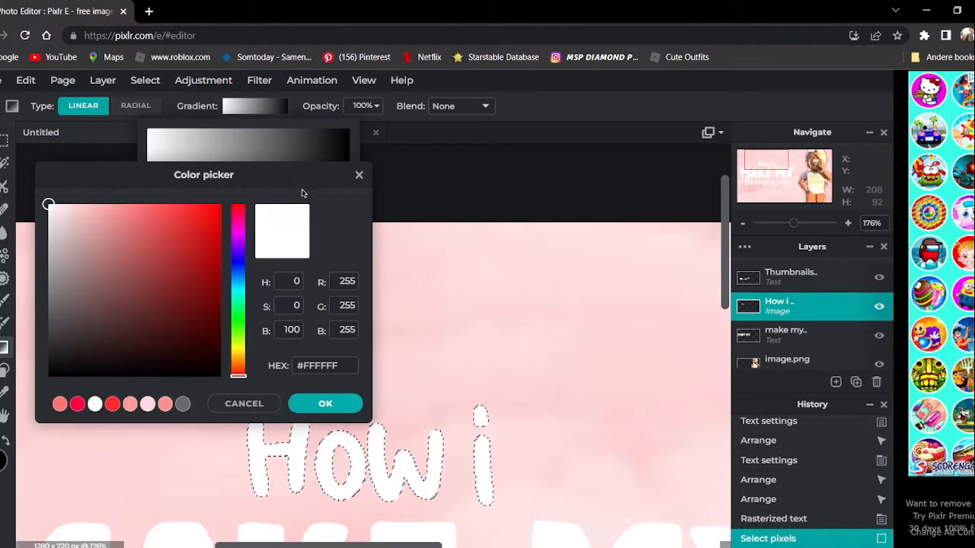
pyautogui.click(300, 192)
pyautogui.click(77, 403)
pyautogui.click(325, 403)
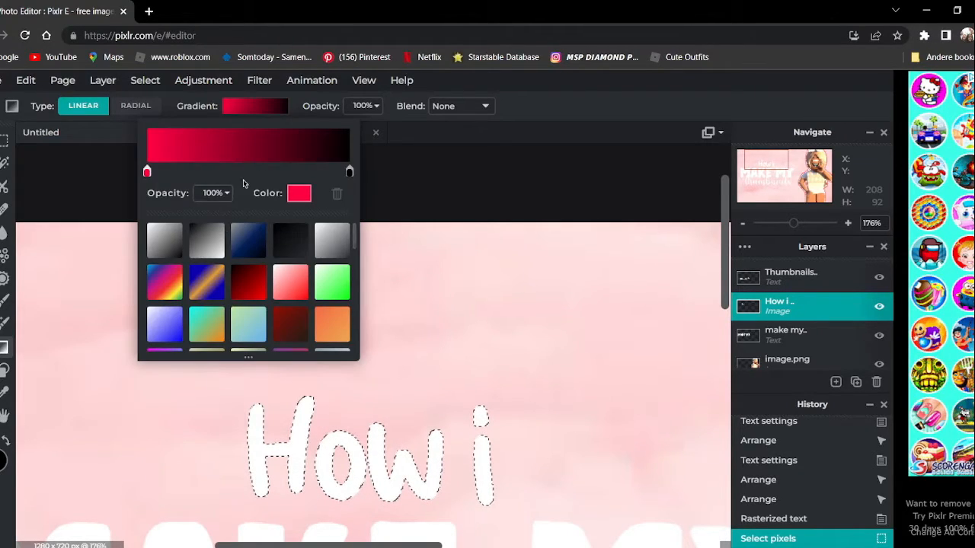
pyautogui.click(350, 171)
pyautogui.click(300, 192)
pyautogui.moveTo(76, 222); pyautogui.dragTo(48, 202)
pyautogui.click(325, 404)
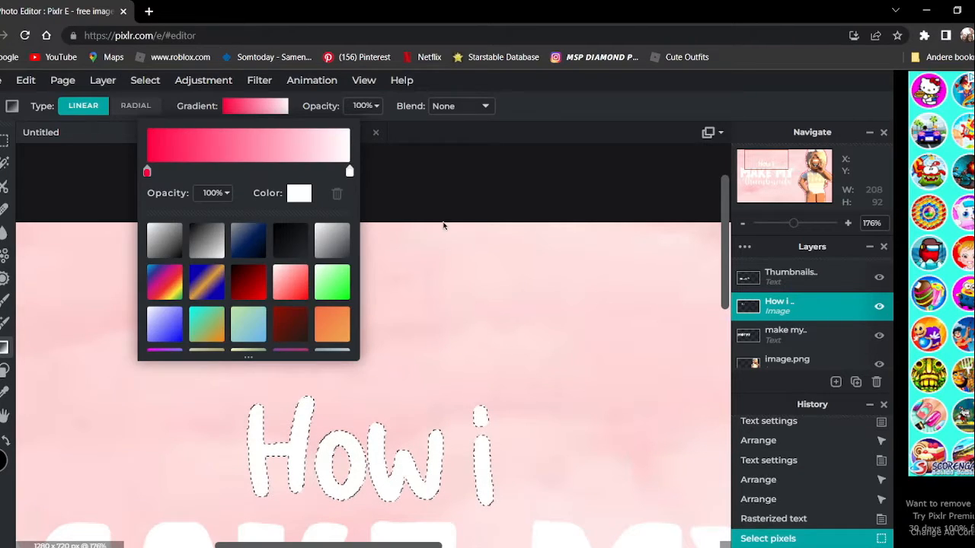
# Fill the selected "How i" lettering with the gradient, running vertically from red at its top to white below.
pyautogui.click(418, 245)
pyautogui.scroll(-3, 418, 245)
pyautogui.moveTo(373, 287); pyautogui.dragTo(380, 432)
pyautogui.scroll(-3, 380, 432)
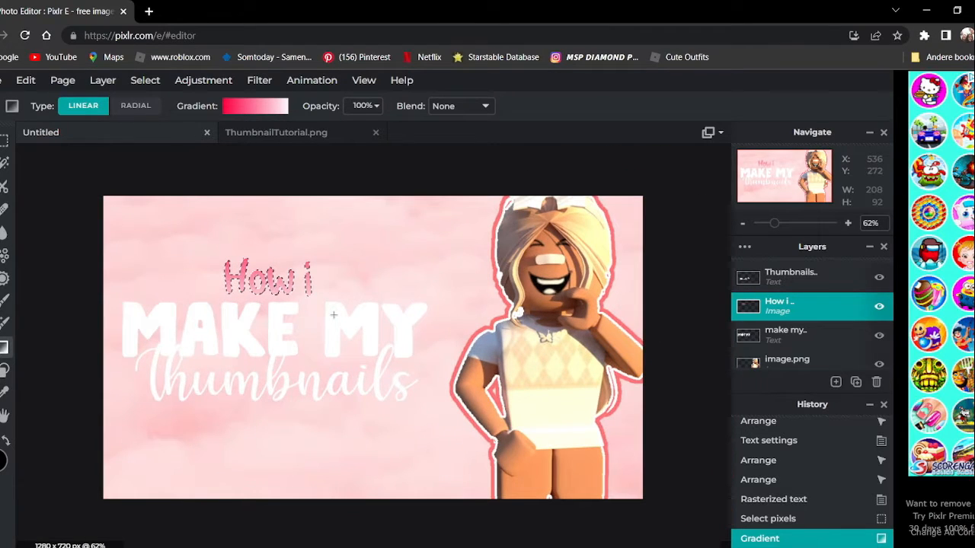
pyautogui.click(243, 106)
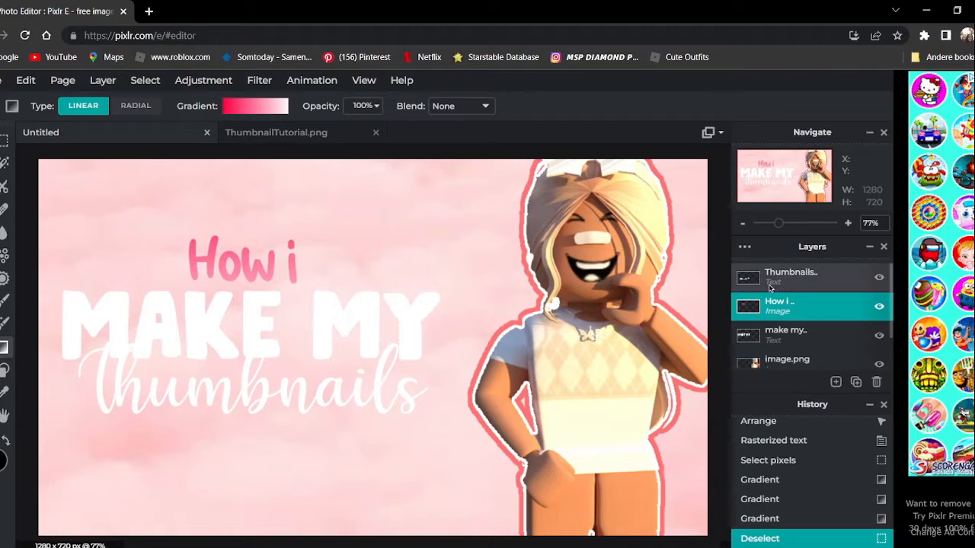
# Give the "MAKE MY" and "Thumbnails" lettering the same red-to-white gradient.
pyautogui.click(778, 333)
pyautogui.click(146, 81)
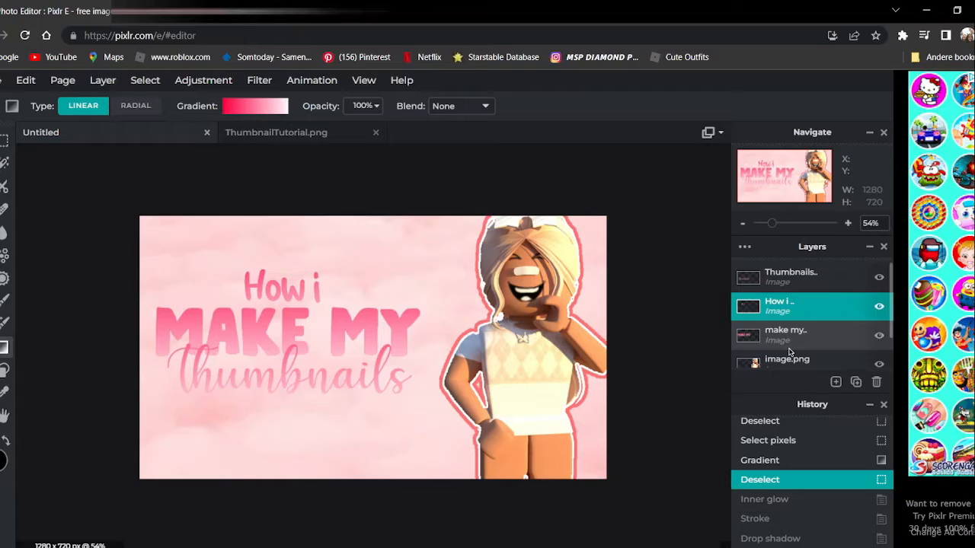
# Start an inner glow on the "How i" layer and set its color to the saved crimson swatch.
pyautogui.click(789, 338)
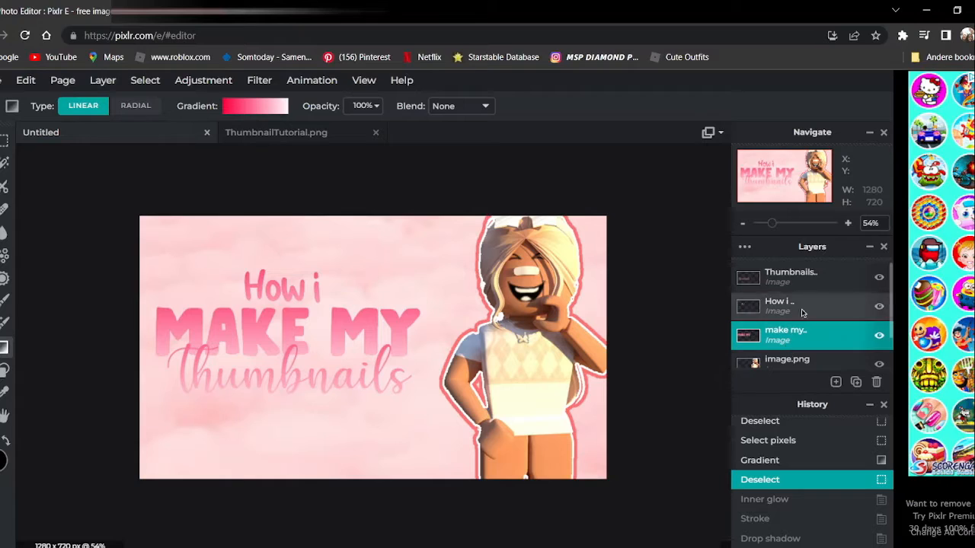
pyautogui.click(810, 283)
pyautogui.click(759, 308)
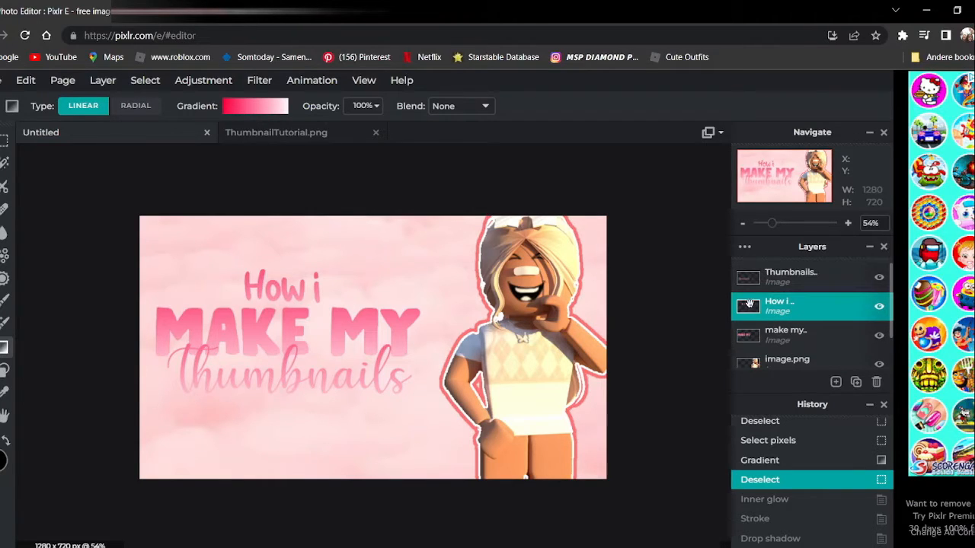
pyautogui.click(255, 81)
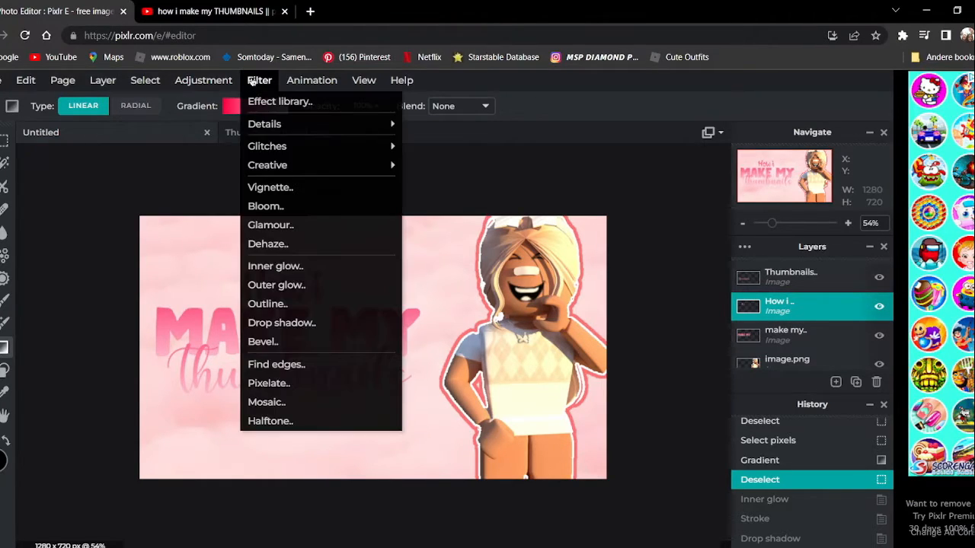
pyautogui.click(296, 266)
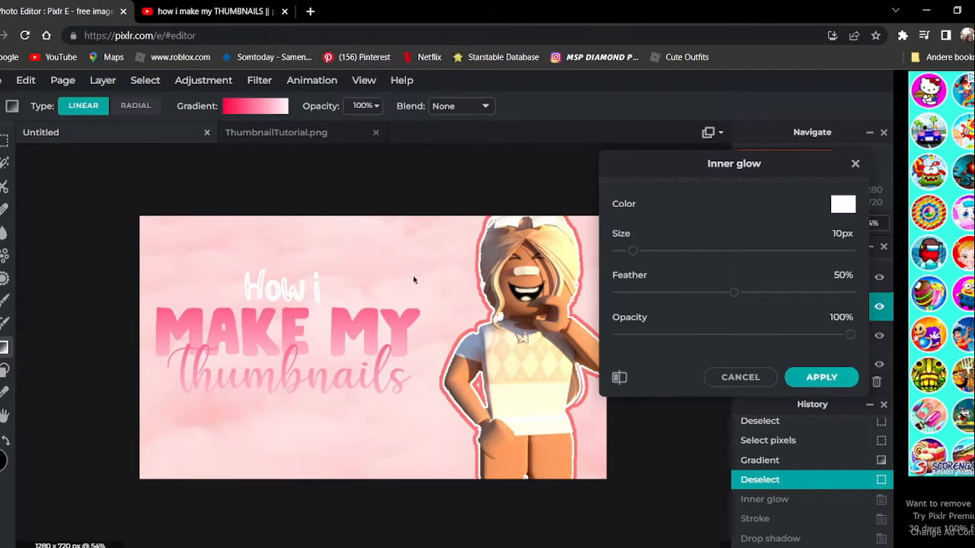
pyautogui.click(837, 204)
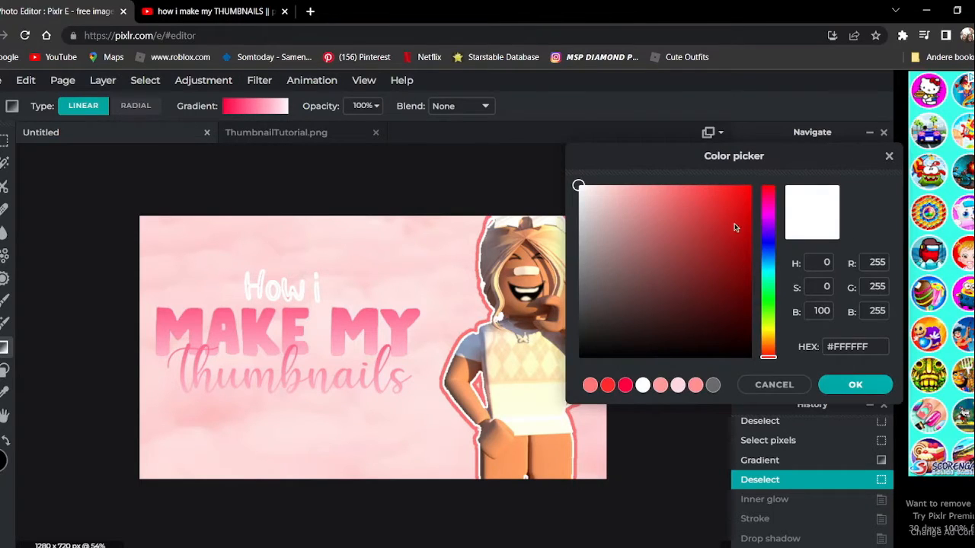
pyautogui.click(627, 387)
pyautogui.click(836, 385)
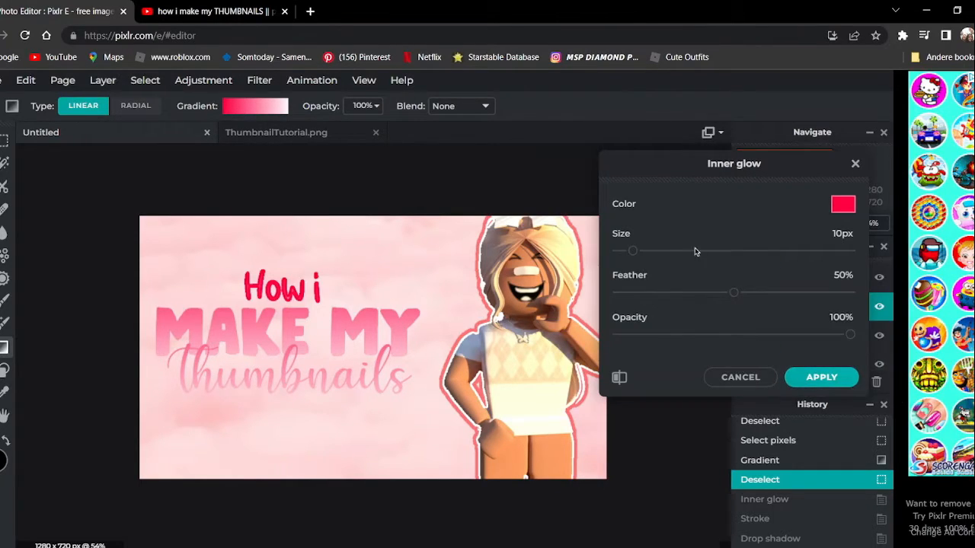
# Apply the inner glow to "How i" with 100% feather and 10% opacity.
pyautogui.moveTo(734, 294); pyautogui.dragTo(851, 293)
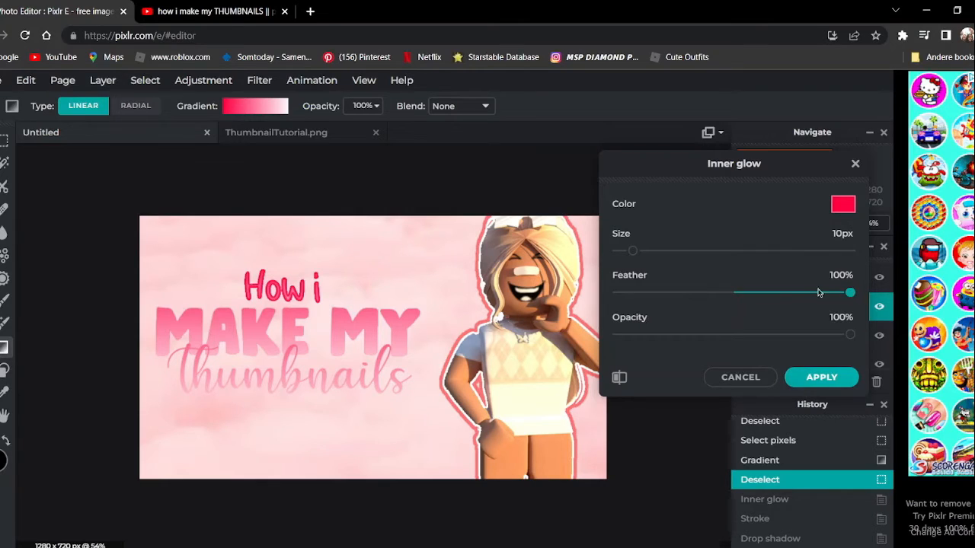
pyautogui.moveTo(849, 335); pyautogui.dragTo(644, 339)
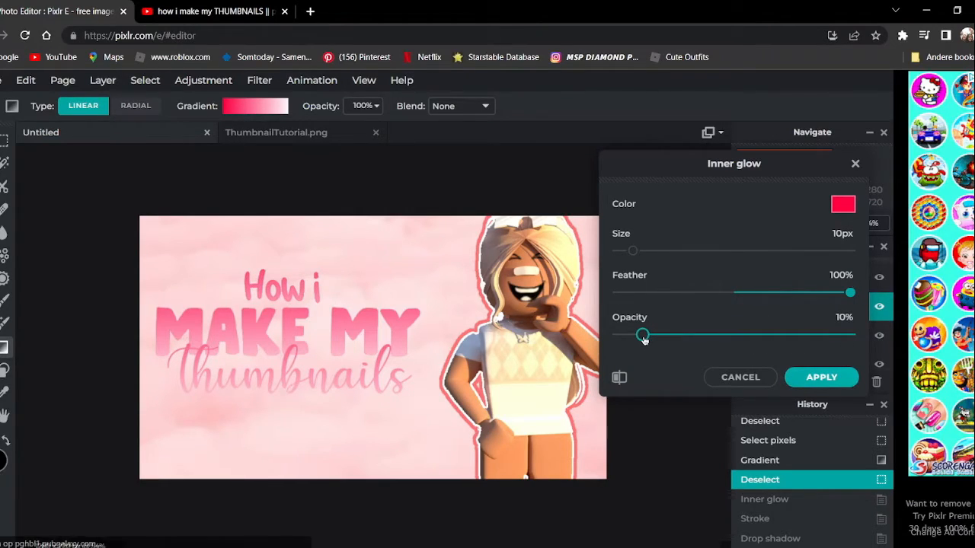
pyautogui.click(820, 377)
# Set up a drop shadow on "How i" with 100% opacity, 0px blur, 6px x offset and 4px y offset.
pyautogui.click(258, 80)
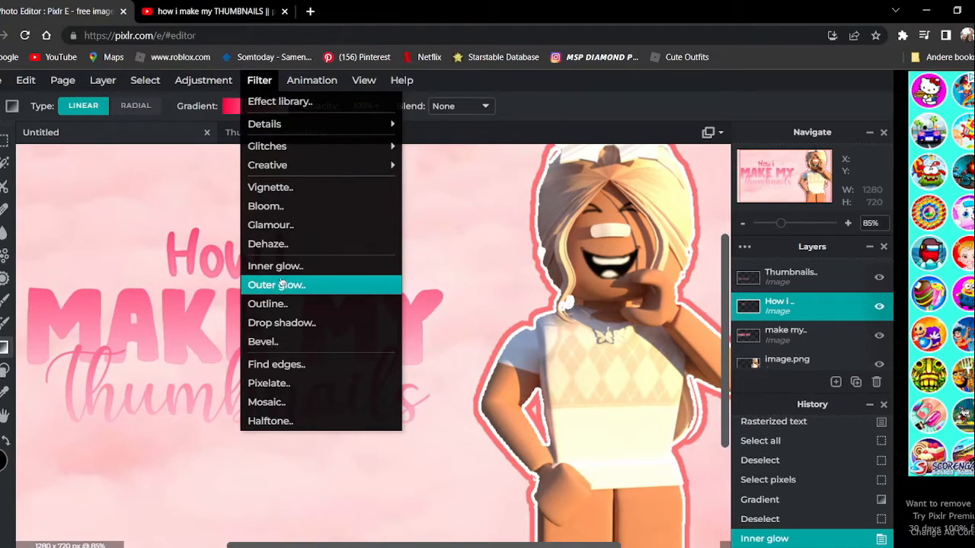
pyautogui.click(278, 323)
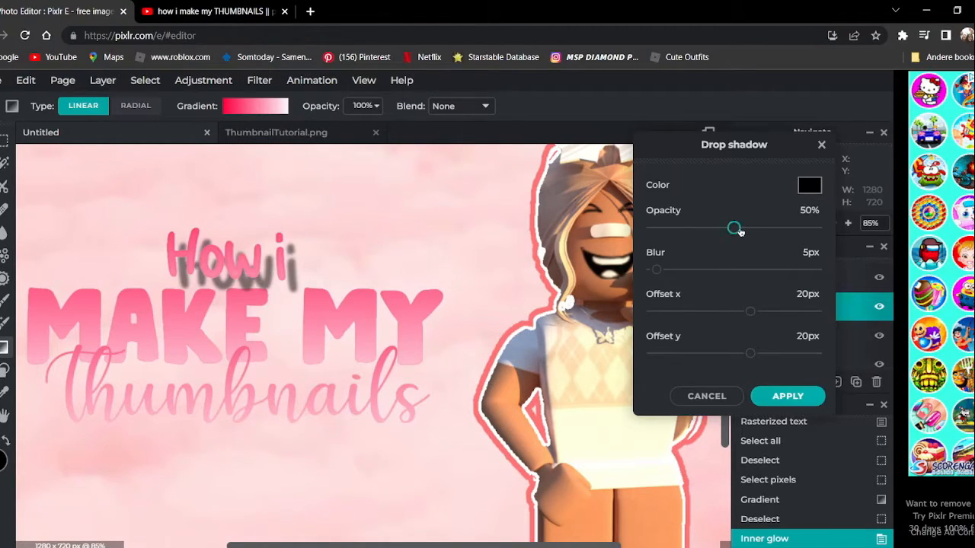
pyautogui.moveTo(734, 229); pyautogui.dragTo(819, 228)
pyautogui.moveTo(659, 272); pyautogui.dragTo(624, 268)
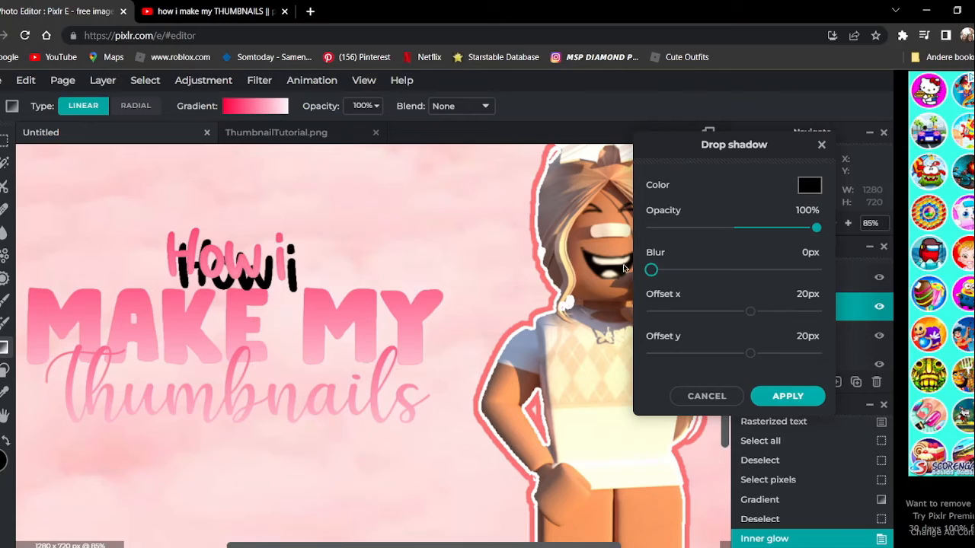
pyautogui.moveTo(754, 319)
pyautogui.mouseDown()
pyautogui.moveTo(764, 317)
pyautogui.moveTo(746, 317)
pyautogui.mouseUp()
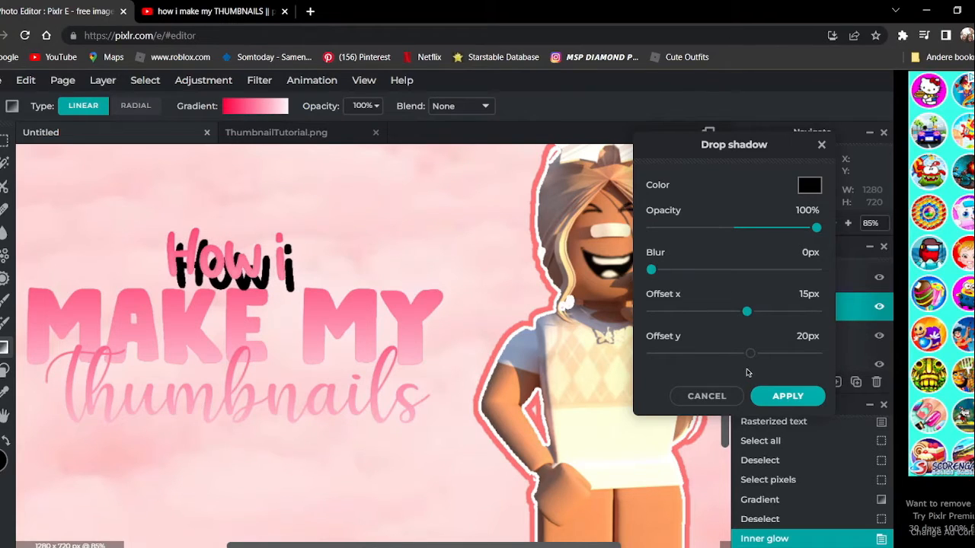
pyautogui.moveTo(750, 355)
pyautogui.mouseDown()
pyautogui.moveTo(764, 355)
pyautogui.moveTo(737, 354)
pyautogui.mouseUp()
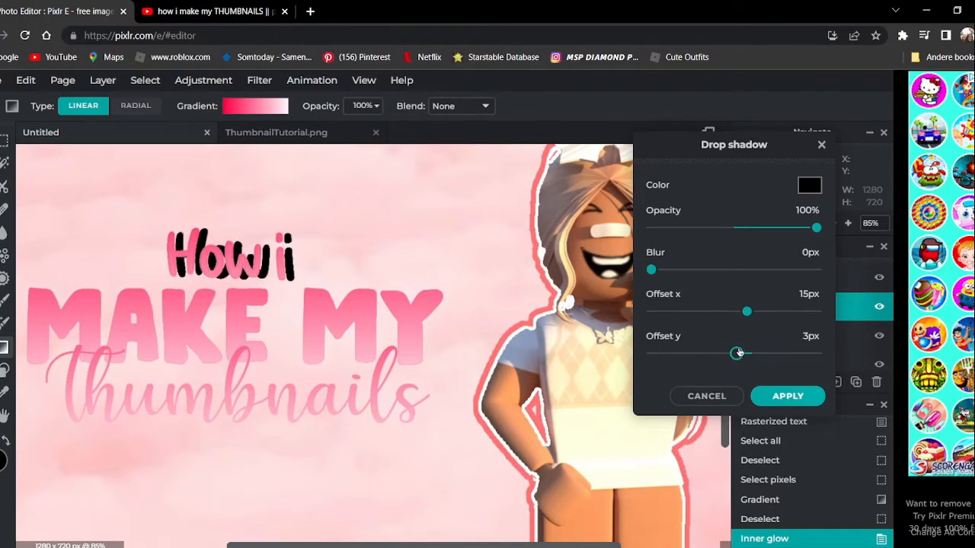
pyautogui.moveTo(737, 354); pyautogui.dragTo(738, 354)
pyautogui.moveTo(747, 311); pyautogui.dragTo(738, 312)
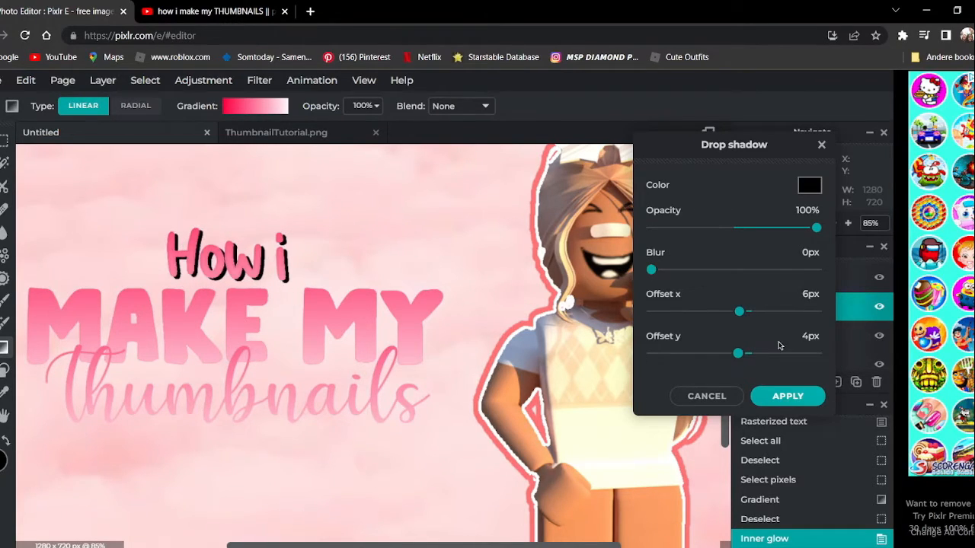
# Color the "How i" drop shadow a very light pink and apply it.
pyautogui.click(810, 185)
pyautogui.moveTo(642, 190); pyautogui.dragTo(601, 187)
pyautogui.click(844, 383)
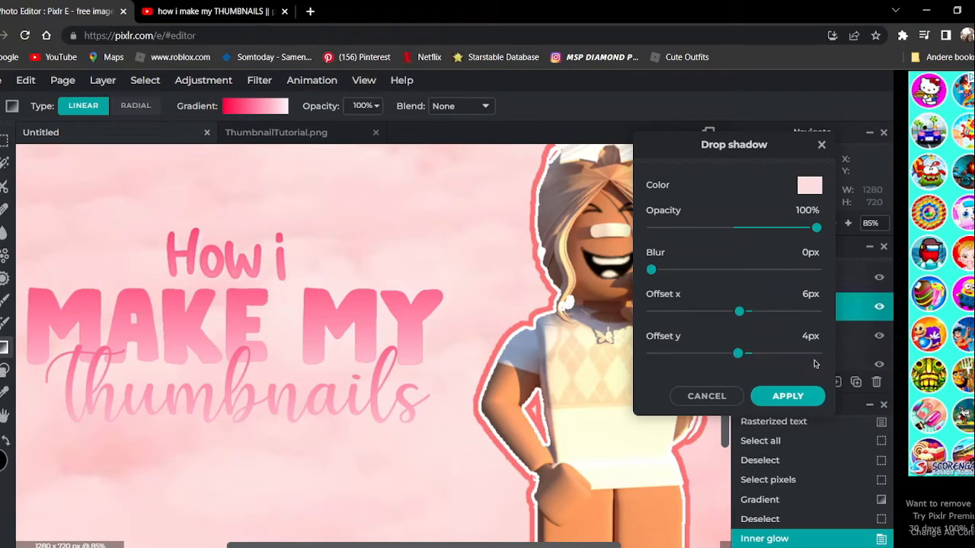
pyautogui.click(787, 396)
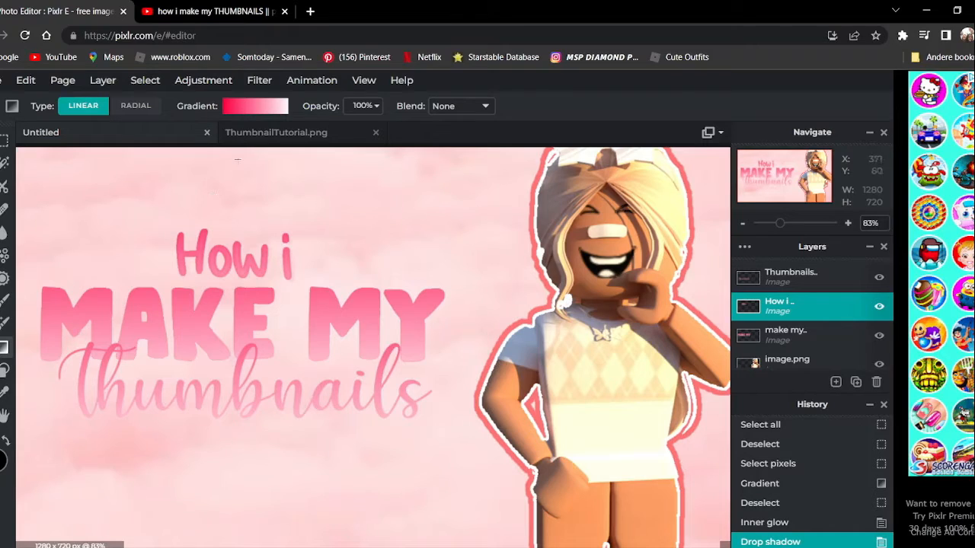
# Add a white outline of size 12 around the "How i" lettering.
pyautogui.click(262, 81)
pyautogui.click(265, 81)
pyautogui.click(265, 81)
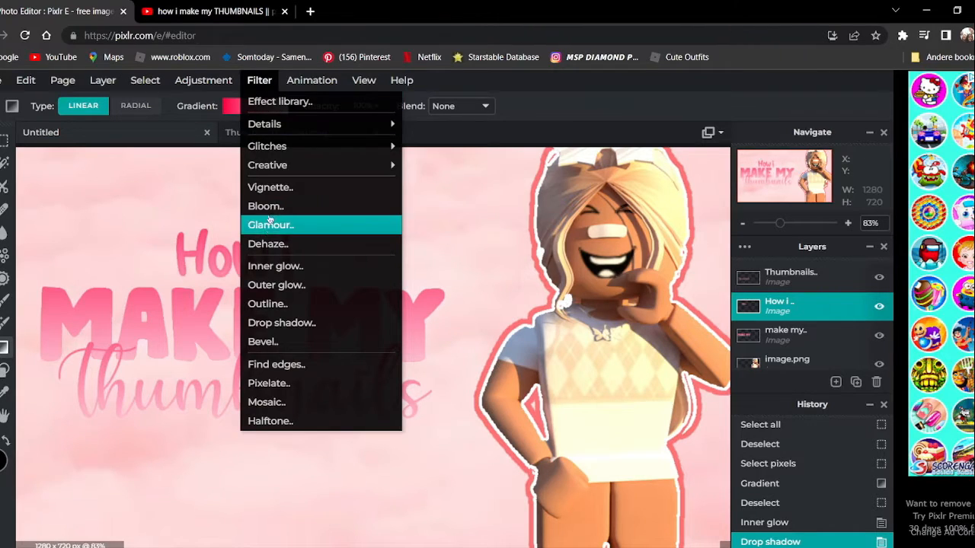
pyautogui.click(267, 304)
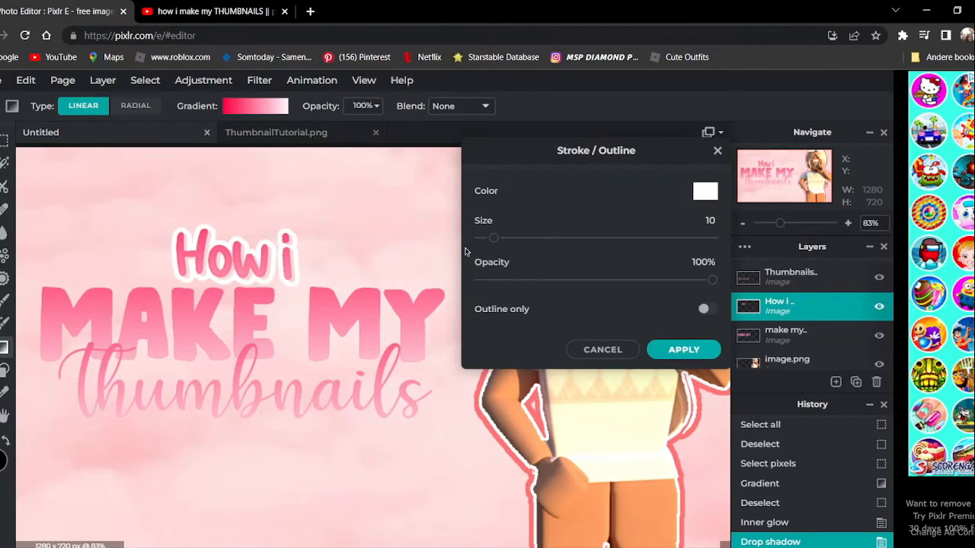
pyautogui.moveTo(560, 162); pyautogui.dragTo(465, 144)
pyautogui.moveTo(399, 223)
pyautogui.mouseDown()
pyautogui.moveTo(409, 224)
pyautogui.moveTo(401, 228)
pyautogui.mouseUp()
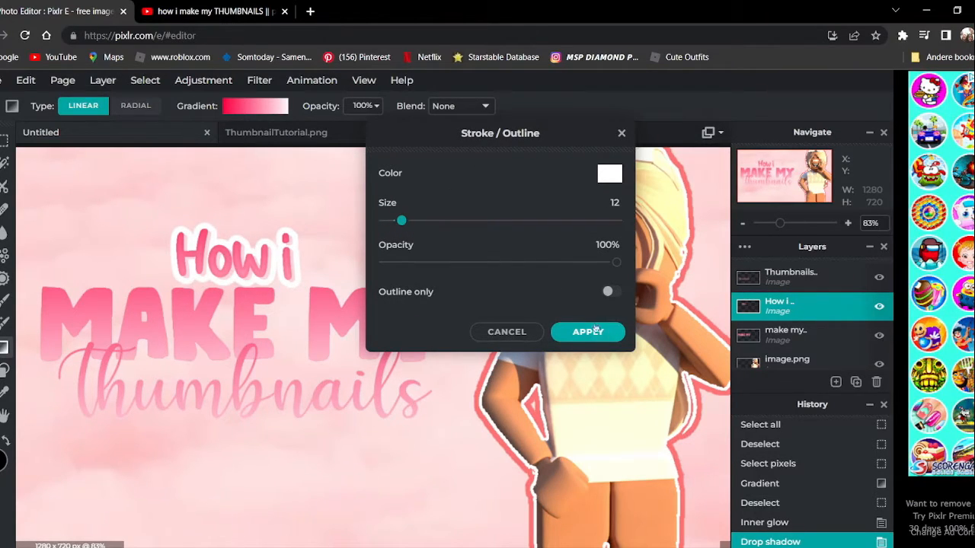
pyautogui.moveTo(609, 262); pyautogui.dragTo(661, 248)
pyautogui.click(587, 331)
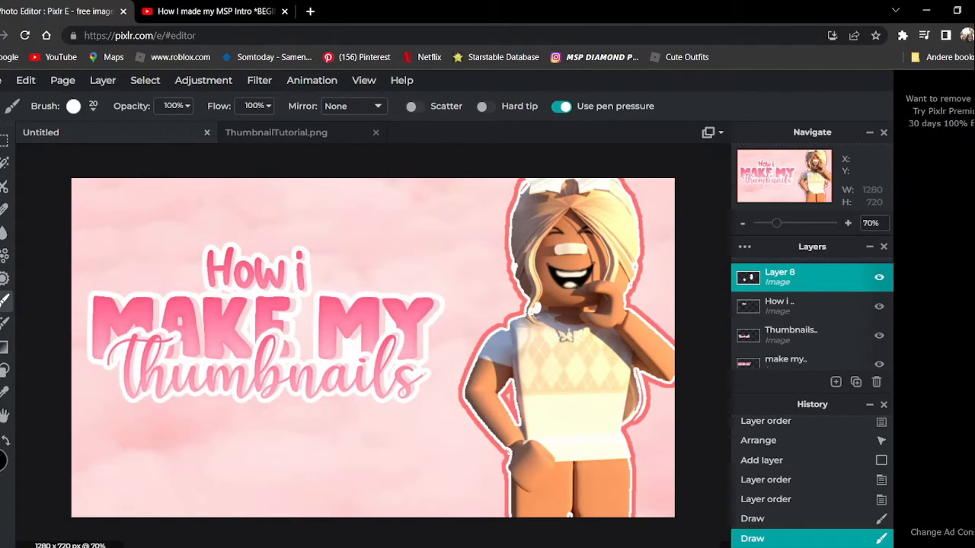
# Add an empty layer above Layer 8.
pyautogui.press('v')
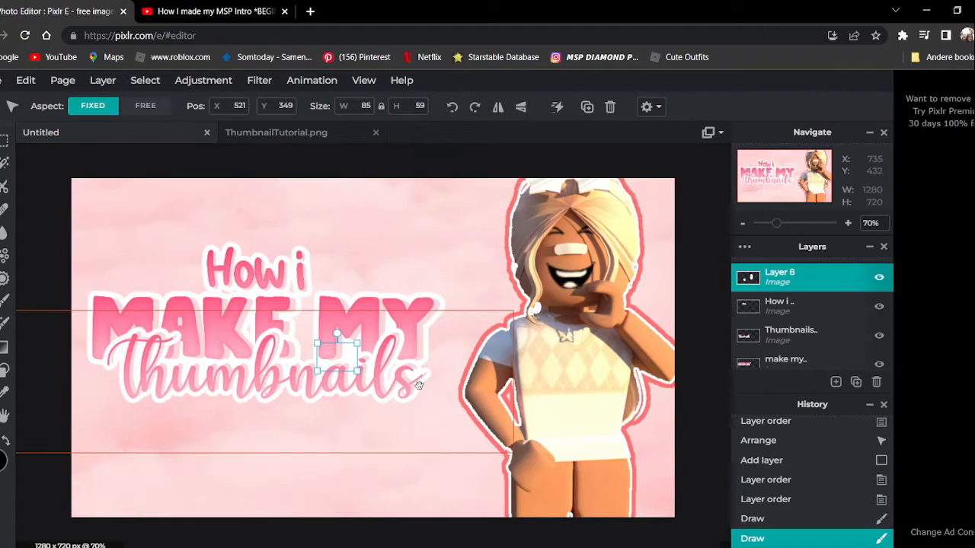
pyautogui.click(835, 381)
pyautogui.click(377, 249)
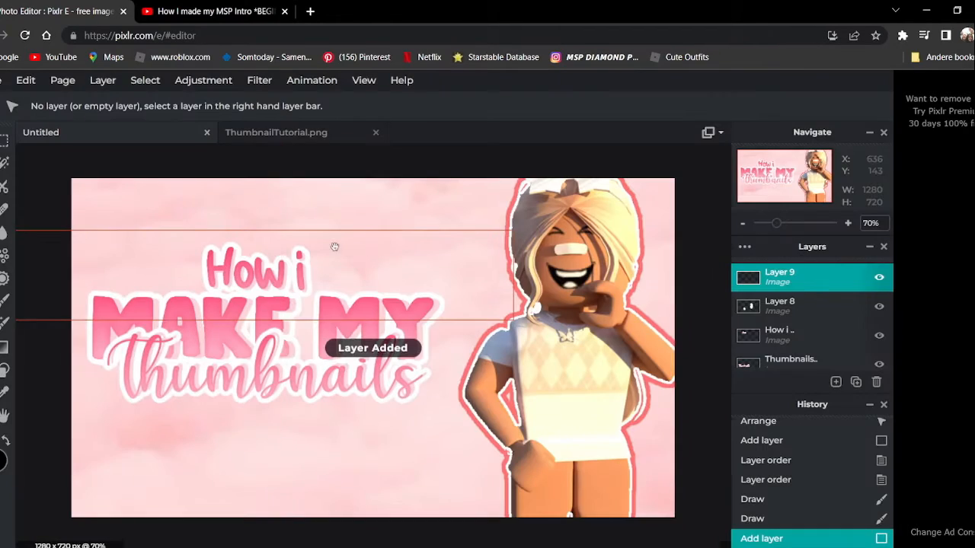
# Activate the Gradient tool and set the linear gradient's start color to purple #DD77FF.
pyautogui.click(4, 348)
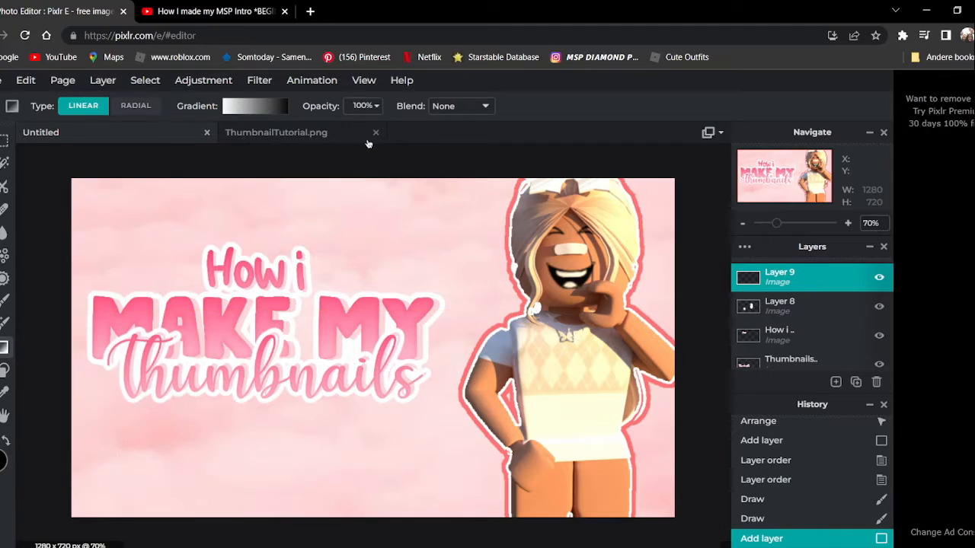
pyautogui.click(281, 108)
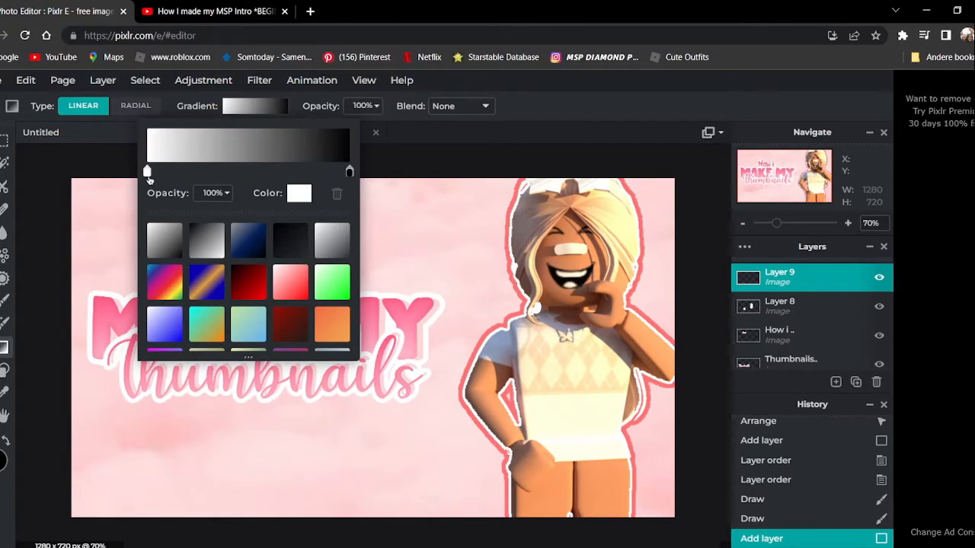
pyautogui.click(147, 172)
pyautogui.moveTo(535, 183); pyautogui.dragTo(534, 183)
pyautogui.click(456, 148)
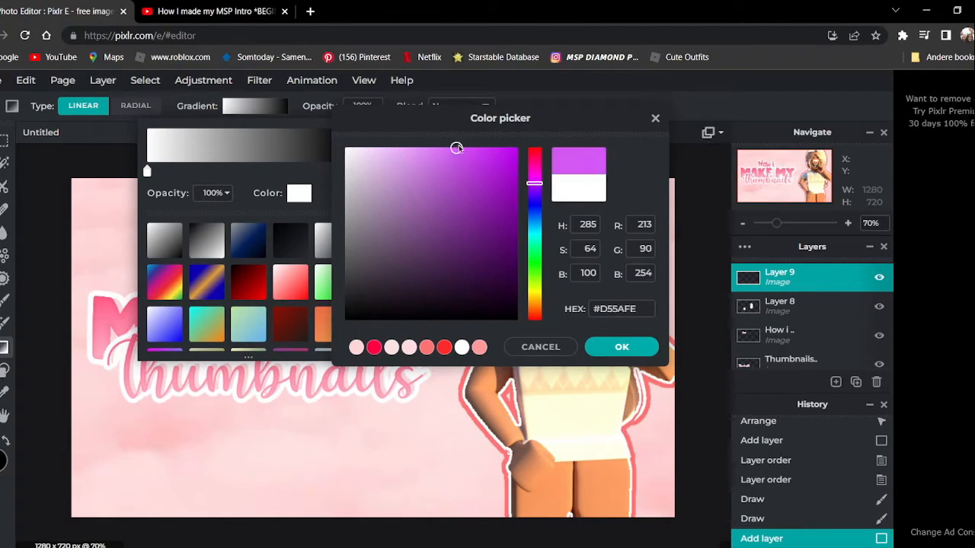
pyautogui.moveTo(457, 147); pyautogui.dragTo(437, 147)
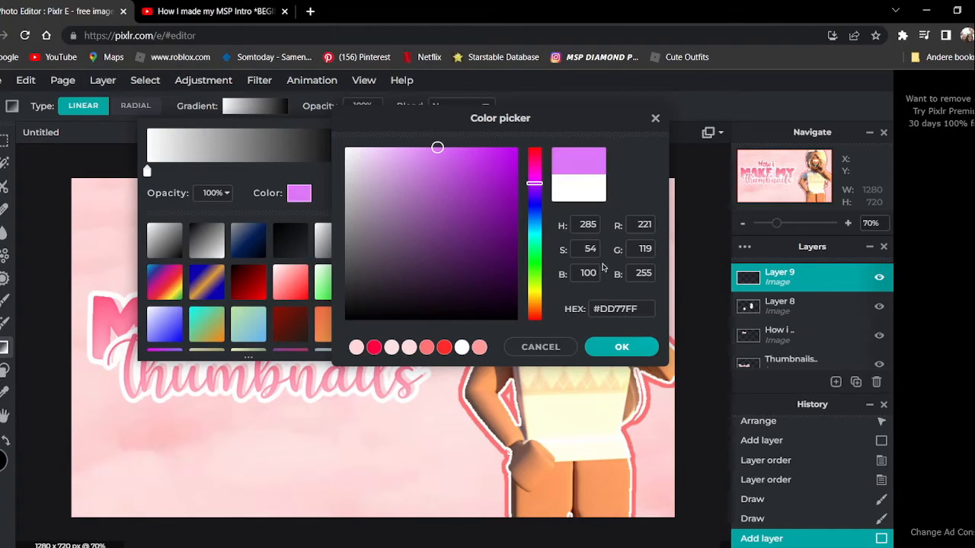
pyautogui.click(624, 345)
# Fill Layer 9 with the purple-to-black gradient, running vertically from above the canvas to below it.
pyautogui.click(392, 170)
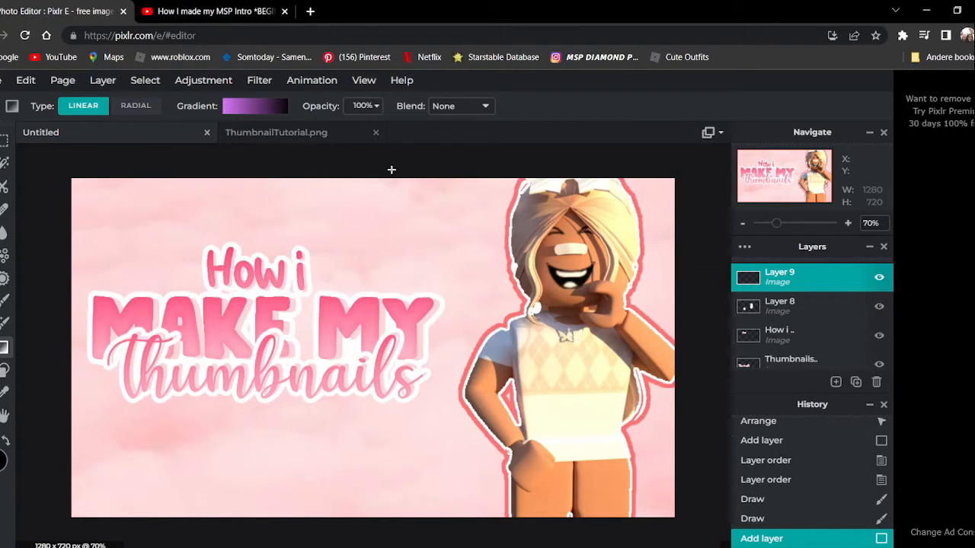
pyautogui.moveTo(362, 168); pyautogui.dragTo(358, 536)
pyautogui.scroll(-2, 440, 401)
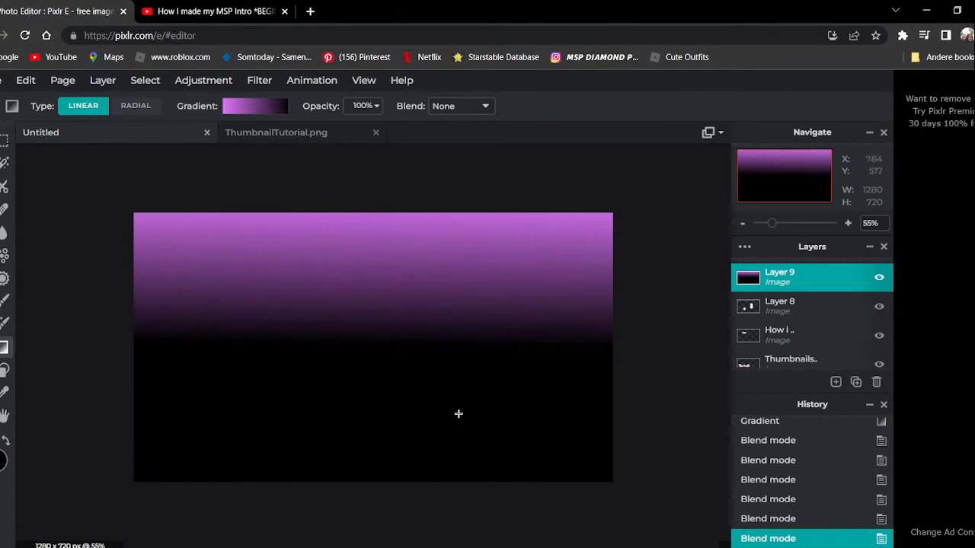
# Set Layer 9's blend mode to Lighter and strongly reduce its opacity so only a soft purple tint remains.
pyautogui.doubleClick(787, 284)
pyautogui.click(659, 358)
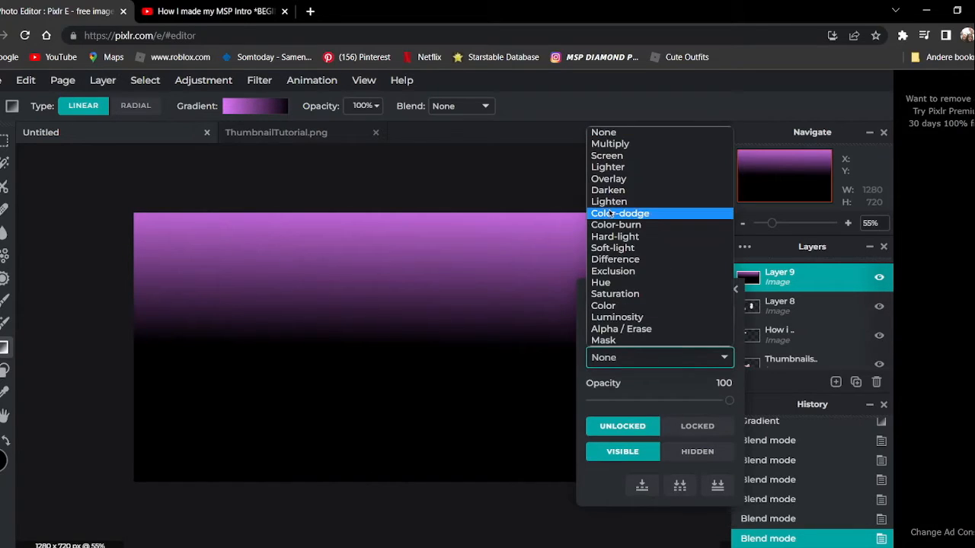
pyautogui.click(629, 166)
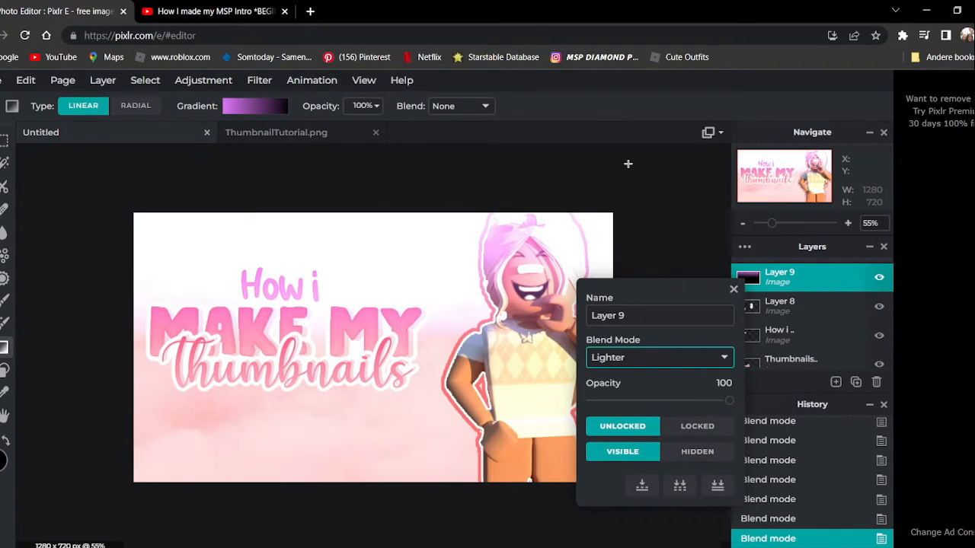
pyautogui.click(588, 225)
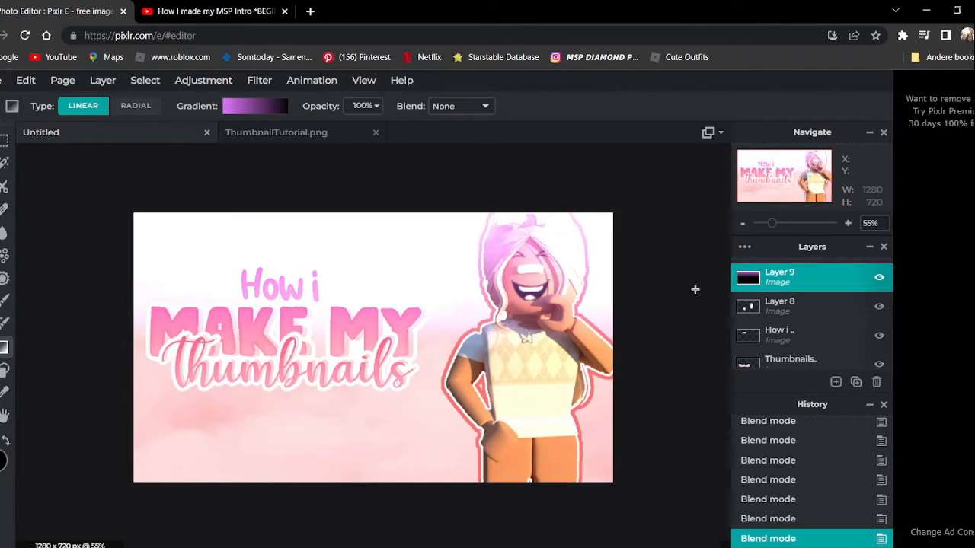
pyautogui.doubleClick(750, 279)
pyautogui.moveTo(730, 395); pyautogui.dragTo(635, 387)
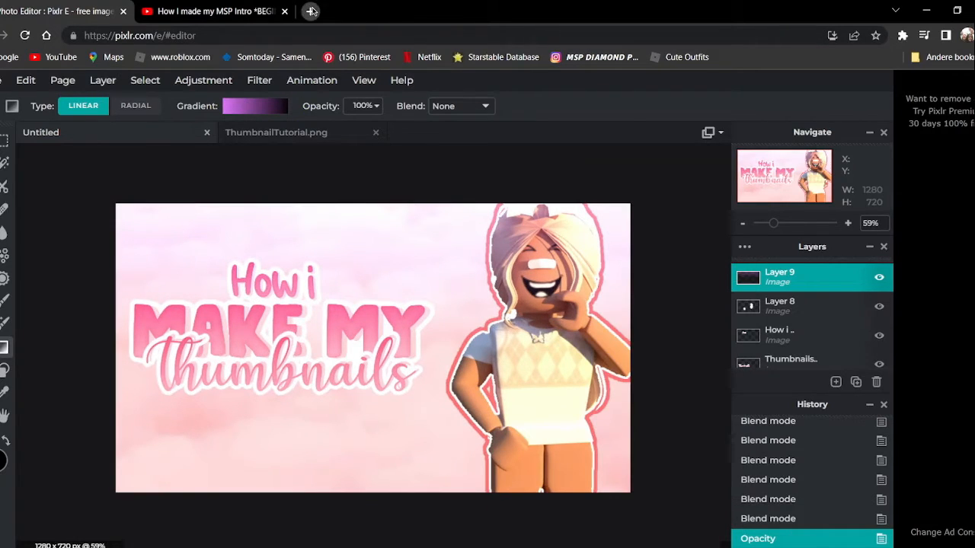
# Search the web for "aesthetic sparkle png" in a new tab and copy the 1280 × 720 black sparkle overlay image from Pinterest.
pyautogui.click(310, 11)
pyautogui.write('aestheti')
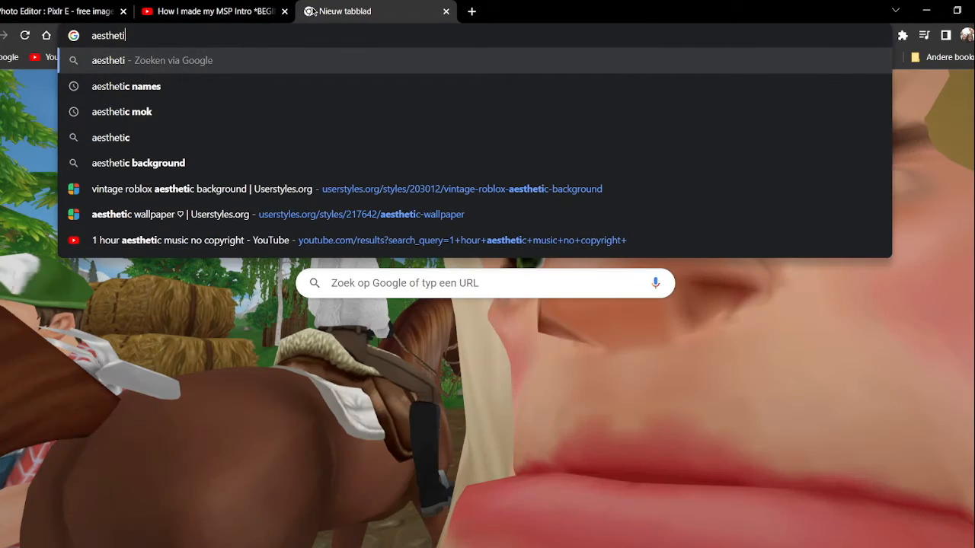
pyautogui.write('c sparkle png')
pyautogui.press('Return')
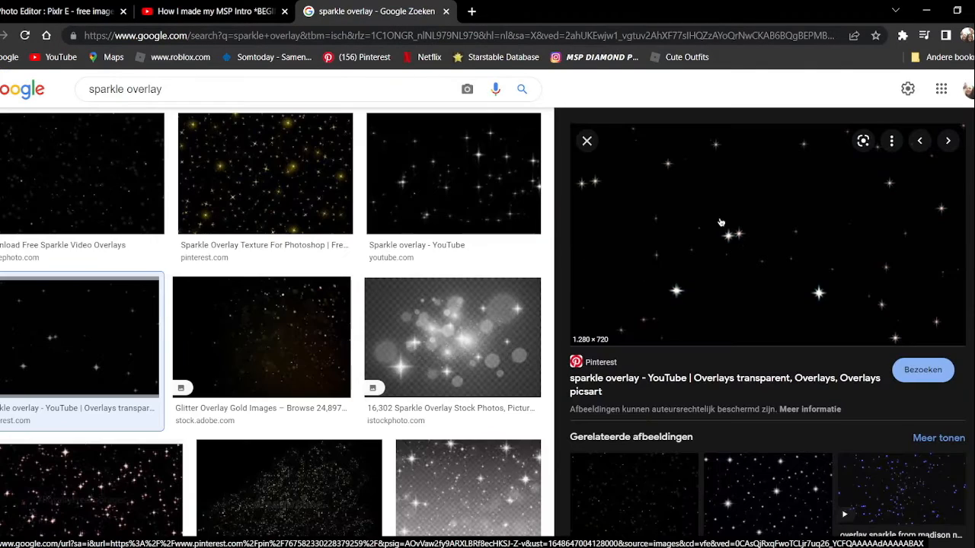
pyautogui.rightClick(720, 211)
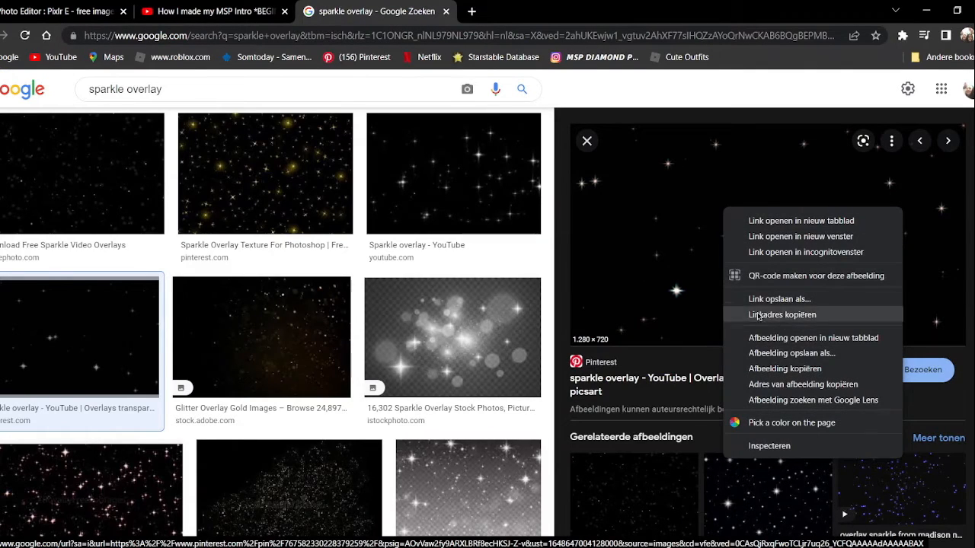
pyautogui.click(765, 369)
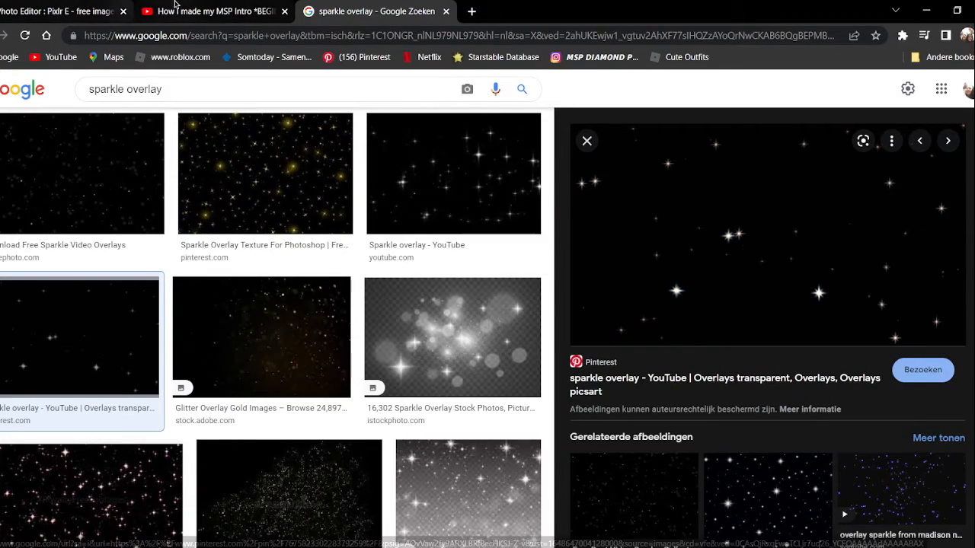
# Paste the copied sparkle overlay into the Pixlr E thumbnail, set its blend mode to Lighter and lower its opacity.
pyautogui.click(58, 9)
pyautogui.hotkey('ctrl', 'v')
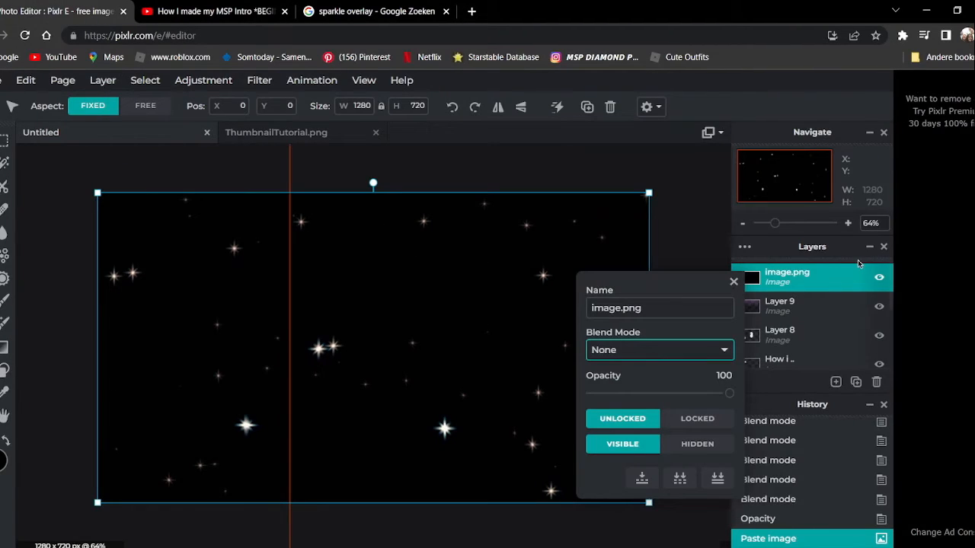
pyautogui.click(648, 351)
pyautogui.click(609, 157)
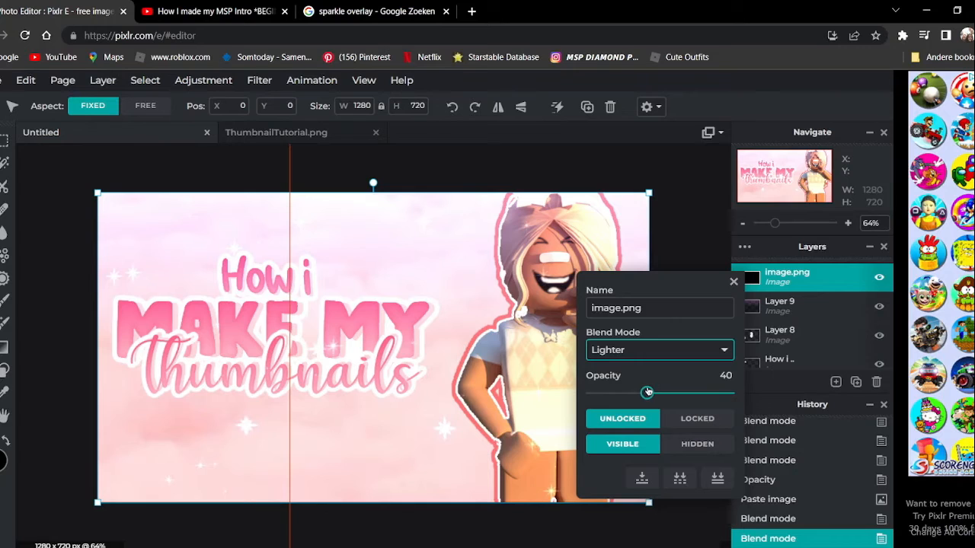
pyautogui.moveTo(621, 390)
pyautogui.mouseDown()
pyautogui.moveTo(731, 392)
pyautogui.moveTo(628, 392)
pyautogui.mouseUp()
pyautogui.click(734, 281)
pyautogui.scroll(-2, 691, 284)
# Search Google Images for "sunburst png" and copy the black-and-white sunburst image from pixlok.com.
pyautogui.click(377, 11)
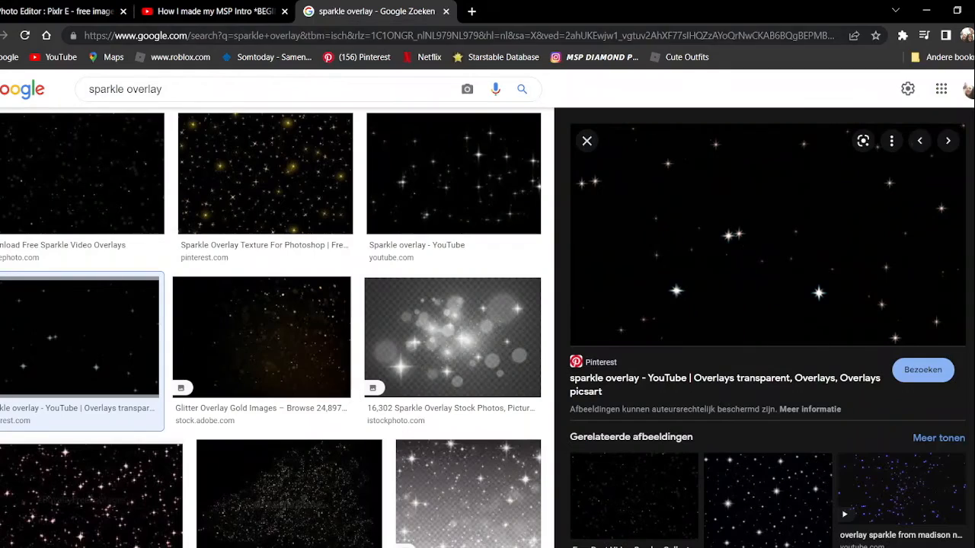
pyautogui.click(322, 36)
pyautogui.write('sun')
pyautogui.write('burst png')
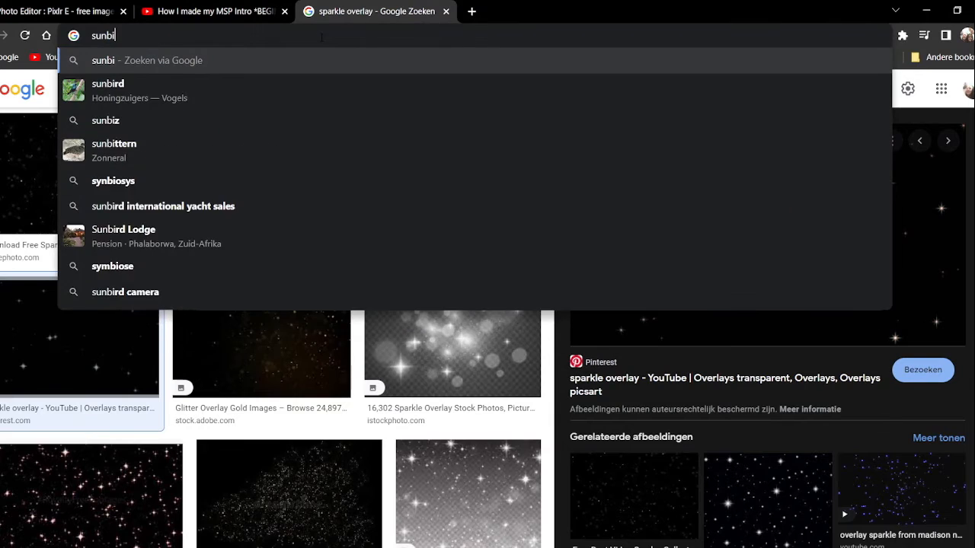
pyautogui.press('Return')
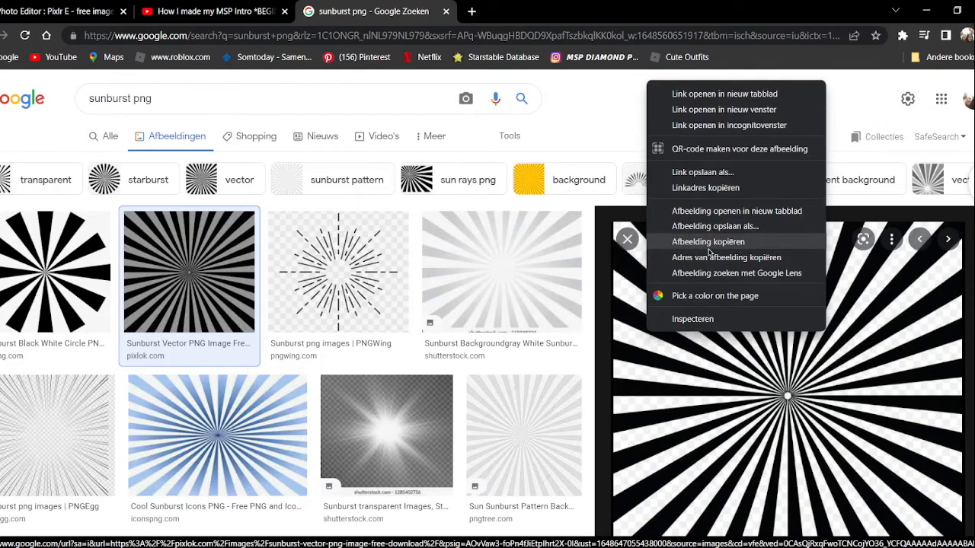
pyautogui.click(708, 241)
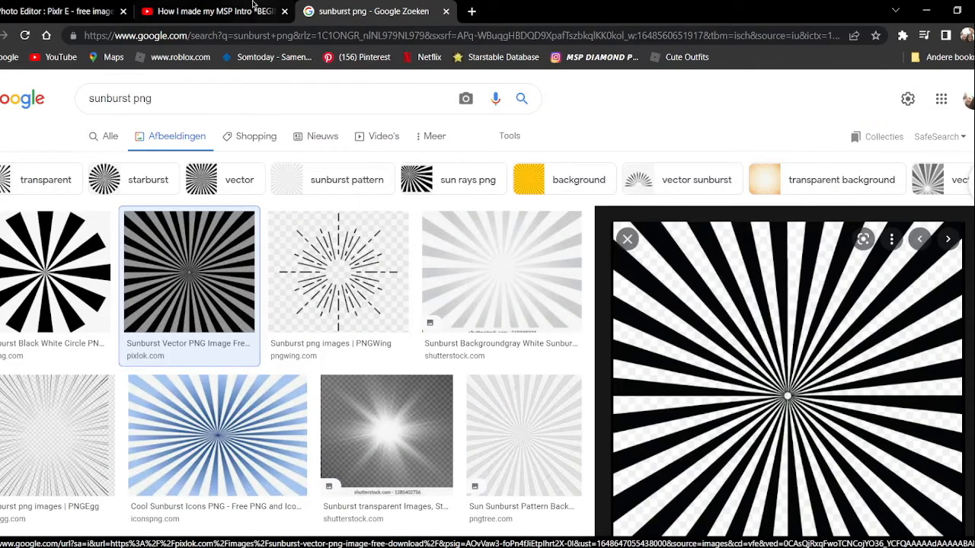
# Paste the sunburst into the Pixlr E thumbnail, enlarge it to 1350 × 1350 and center it over the canvas.
pyautogui.click(57, 10)
pyautogui.hotkey('ctrl', 'v')
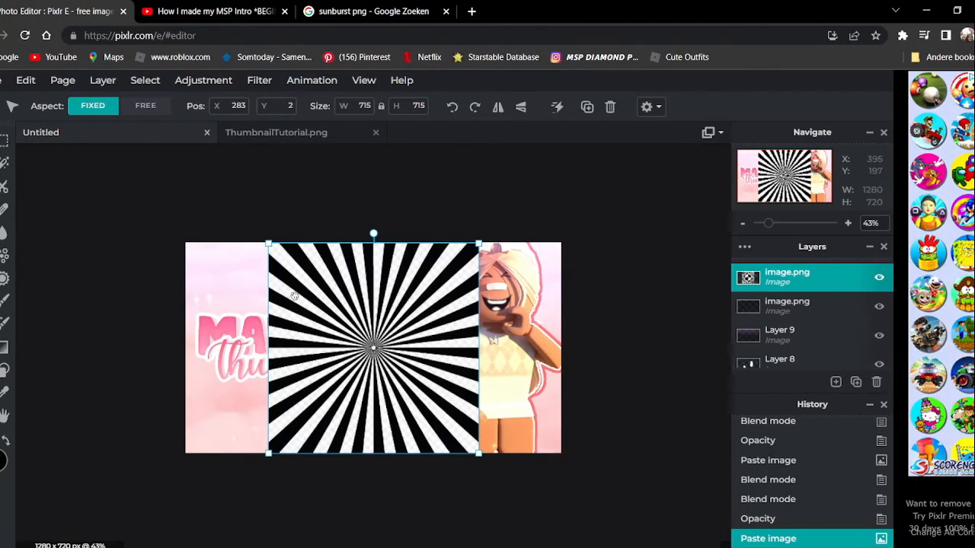
pyautogui.moveTo(268, 245); pyautogui.dragTo(107, 217)
pyautogui.moveTo(329, 319); pyautogui.dragTo(411, 348)
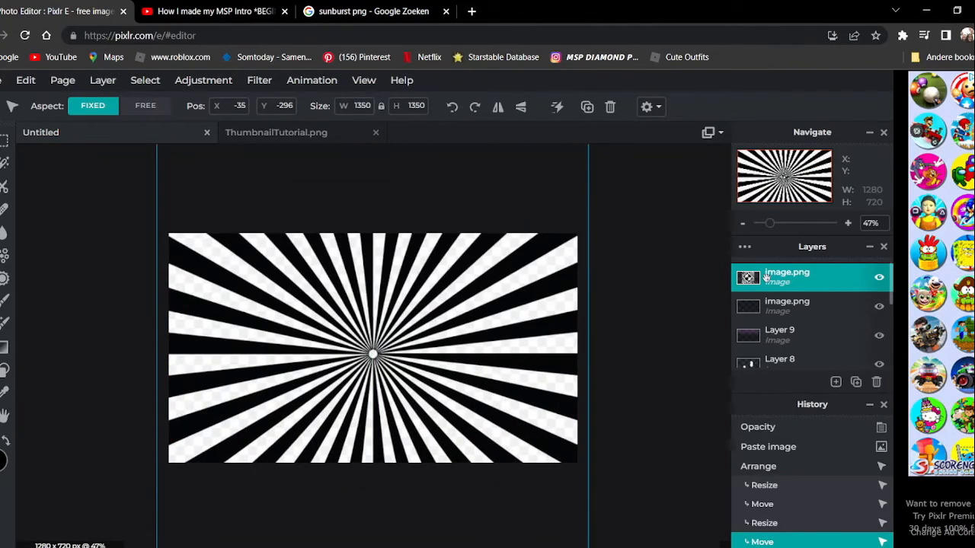
# Set the sunburst layer's blend mode to Lighter.
pyautogui.doubleClick(766, 278)
pyautogui.click(649, 354)
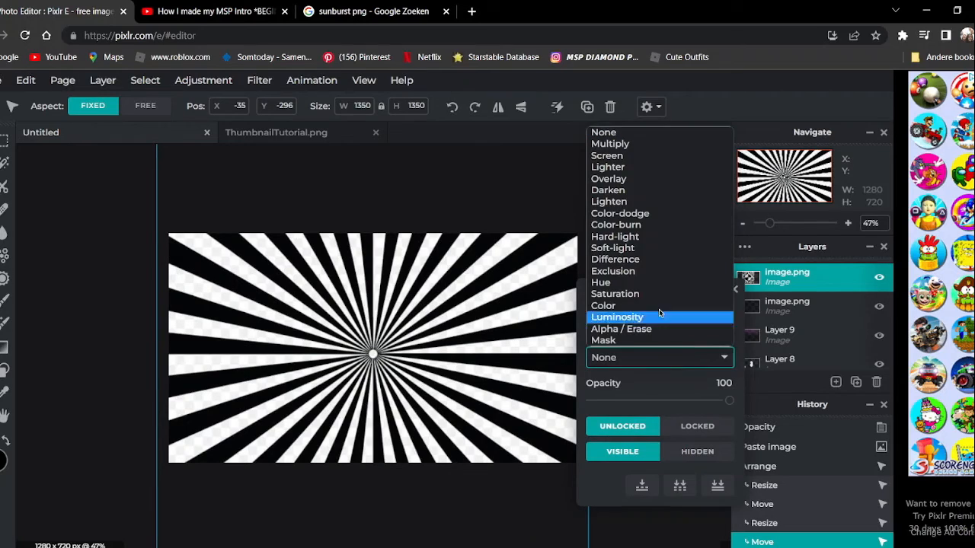
pyautogui.click(638, 167)
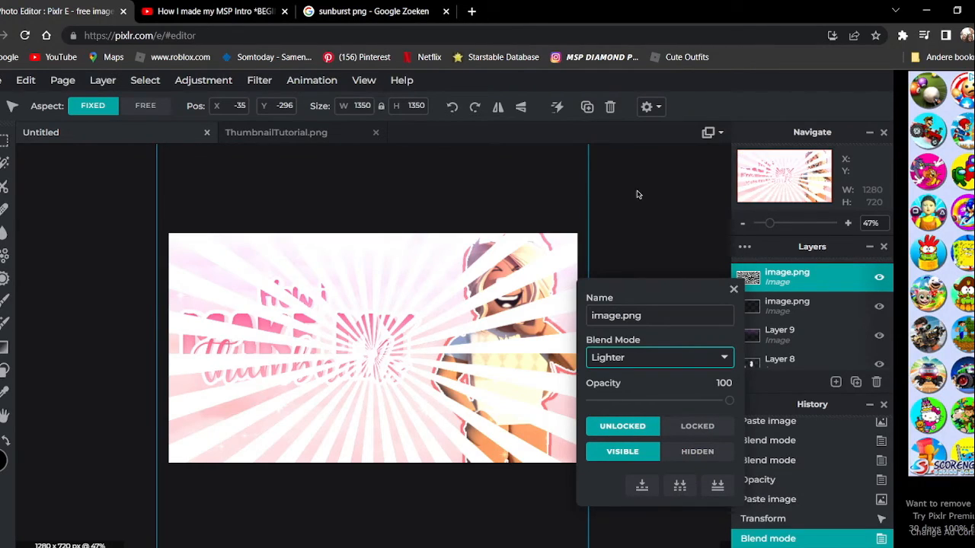
# Move the sunburst layer directly above Background.JPG, behind the character, and reduce its opacity to leave faint rays.
pyautogui.moveTo(784, 281); pyautogui.dragTo(784, 346)
pyautogui.scroll(-2, 786, 328)
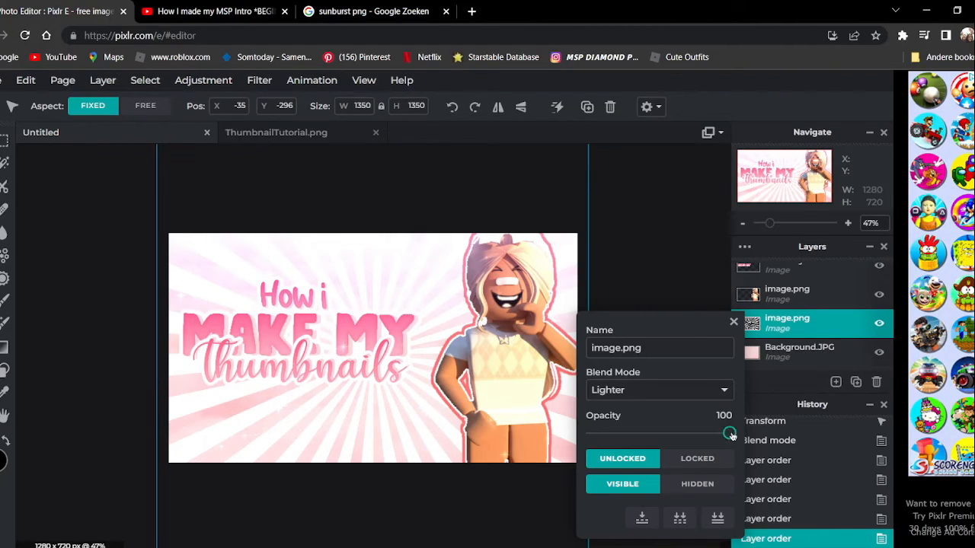
pyautogui.moveTo(731, 434); pyautogui.dragTo(621, 432)
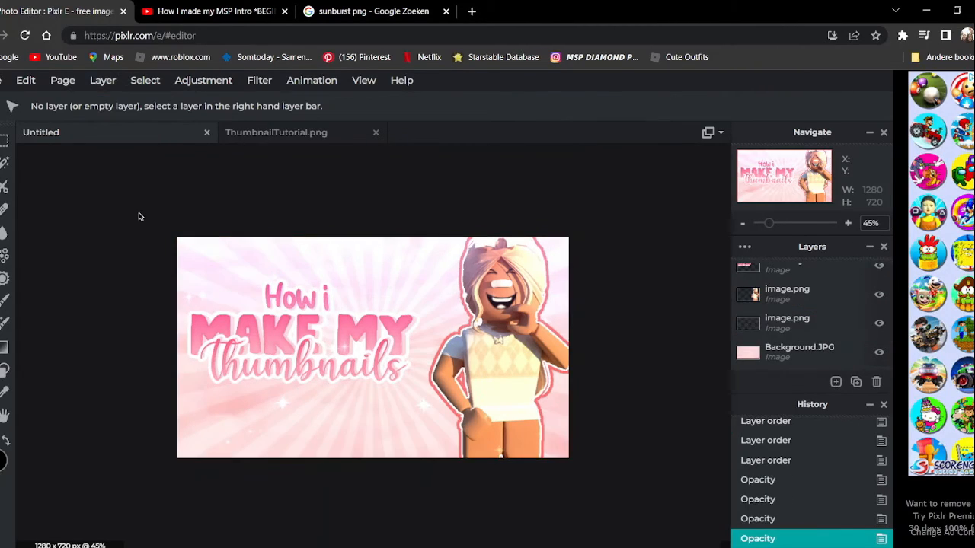